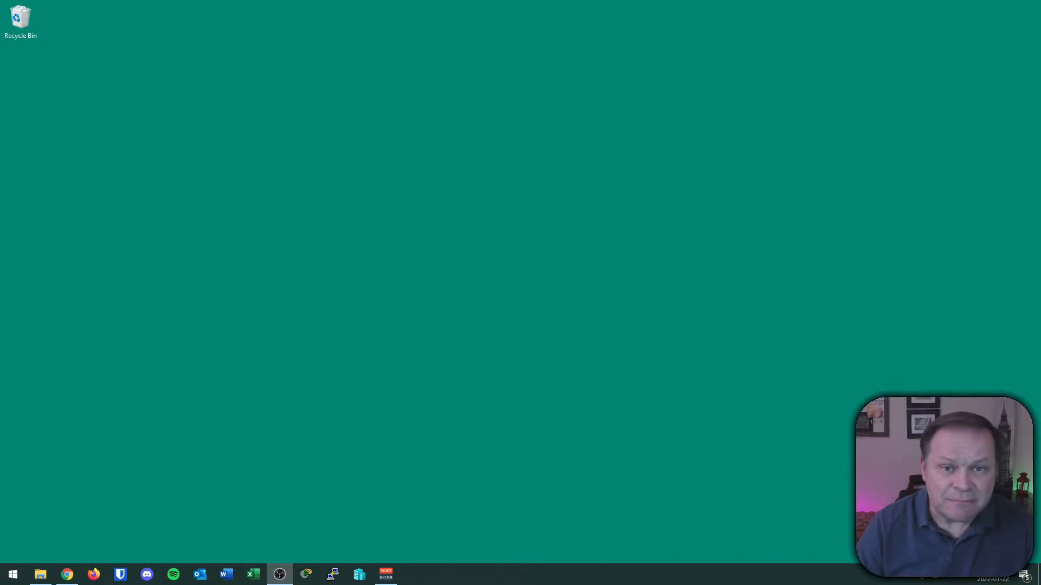
# On the Evaluation Center page, expand Windows Server 2022 and choose the ISO download.
pyautogui.click(67, 574)
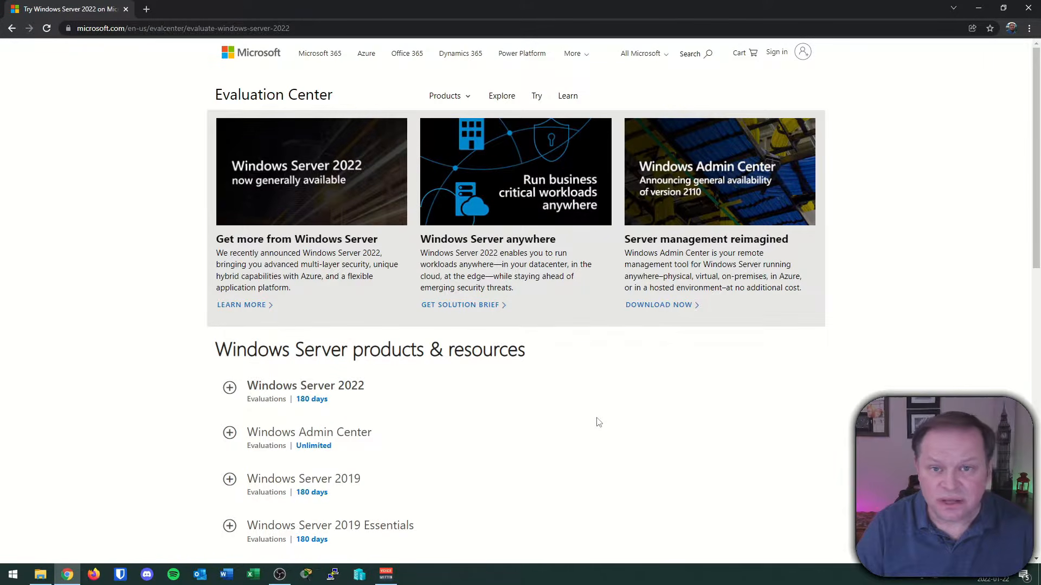
pyautogui.scroll(-4, 598, 422)
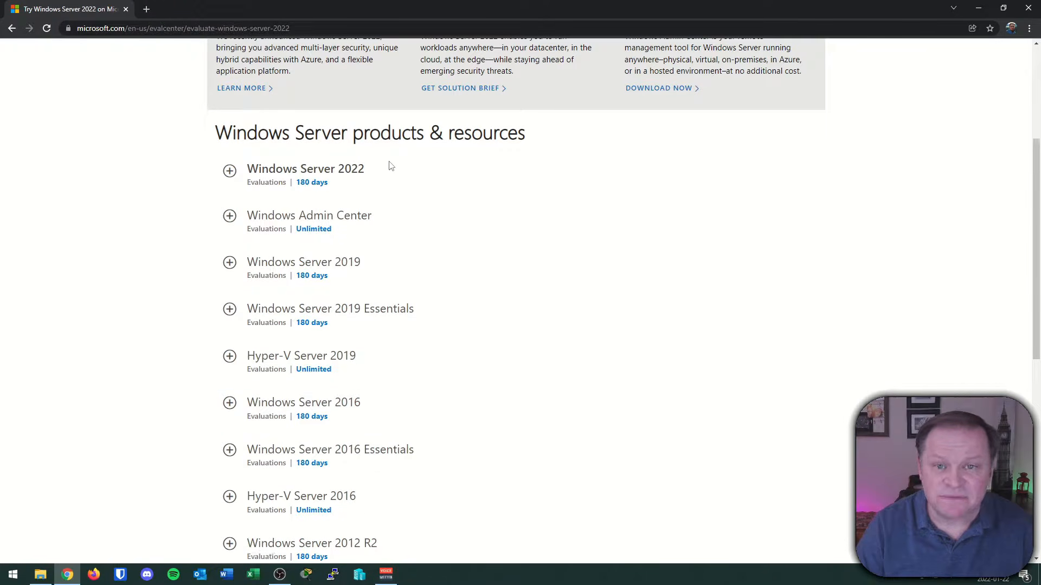
pyautogui.click(229, 171)
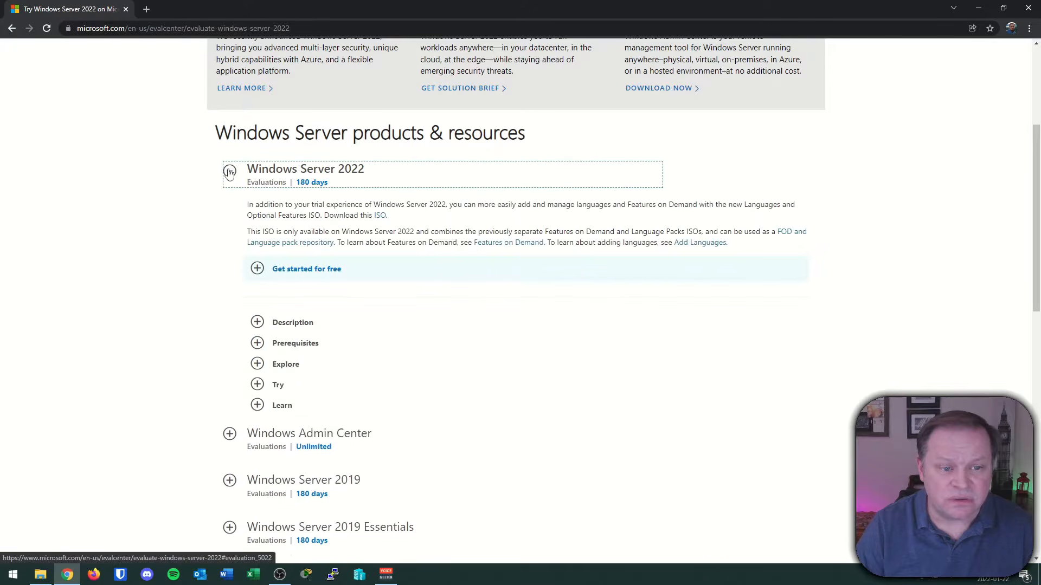
pyautogui.click(257, 268)
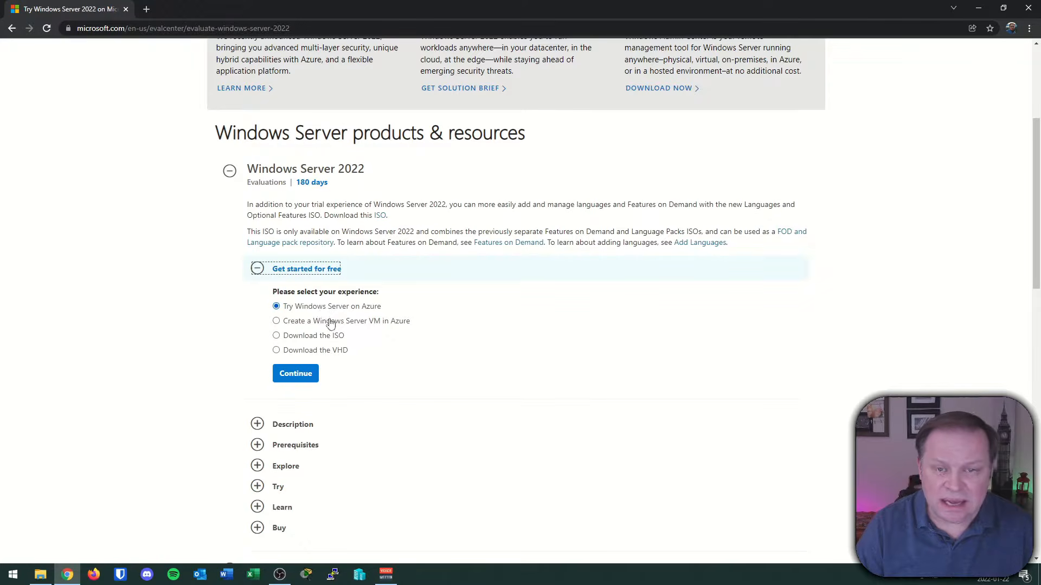
pyautogui.click(330, 337)
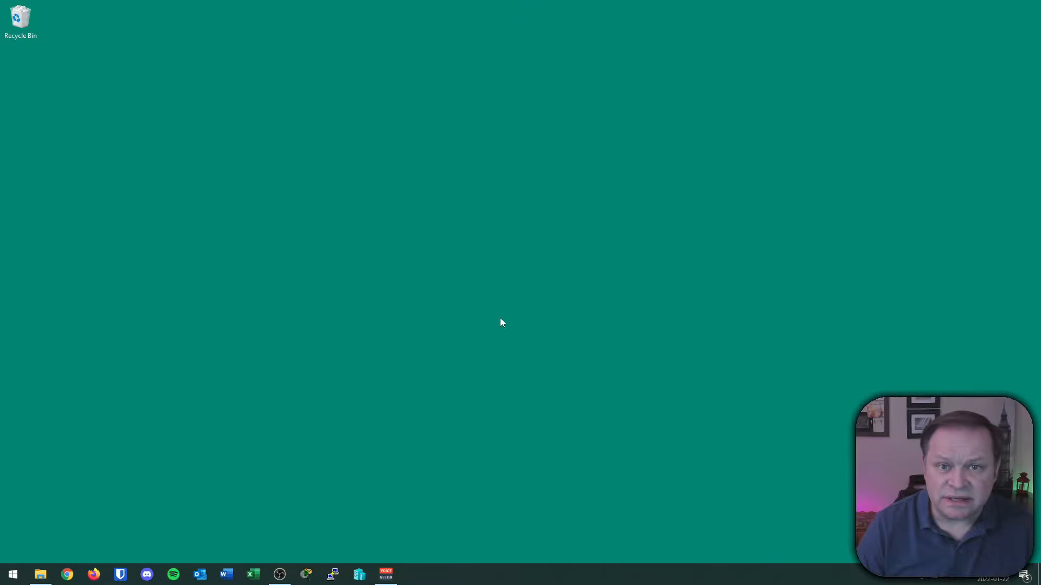
# Launch Hyper-V Manager by searching 'hy' from the Start menu.
pyautogui.click(13, 575)
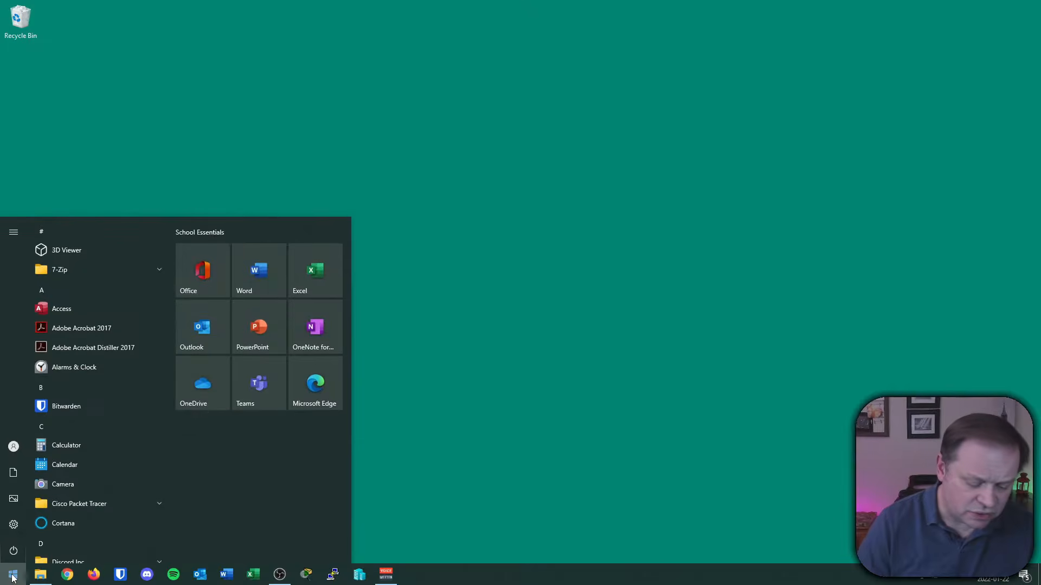
pyautogui.write('hy')
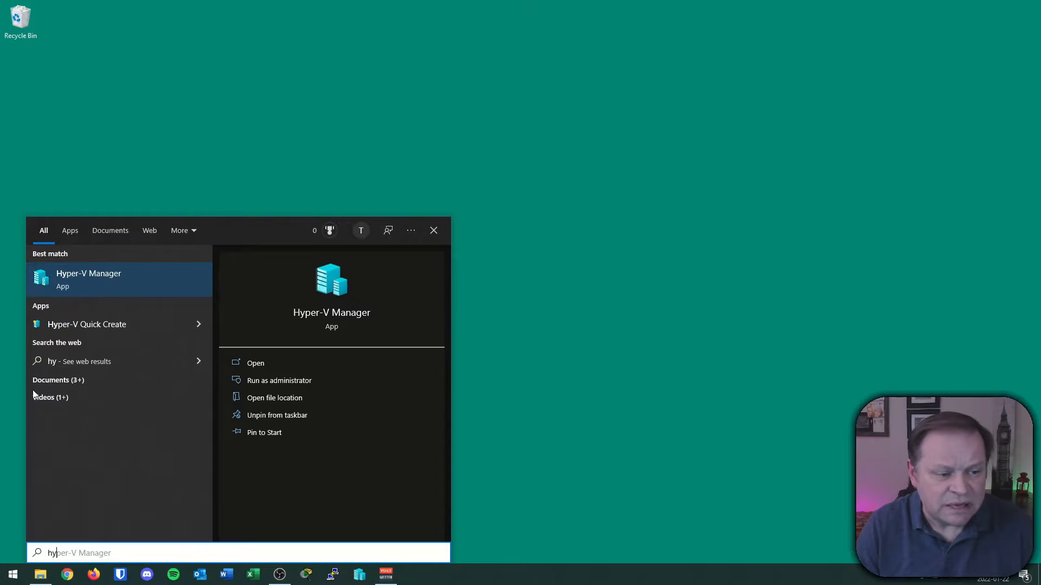
pyautogui.click(93, 268)
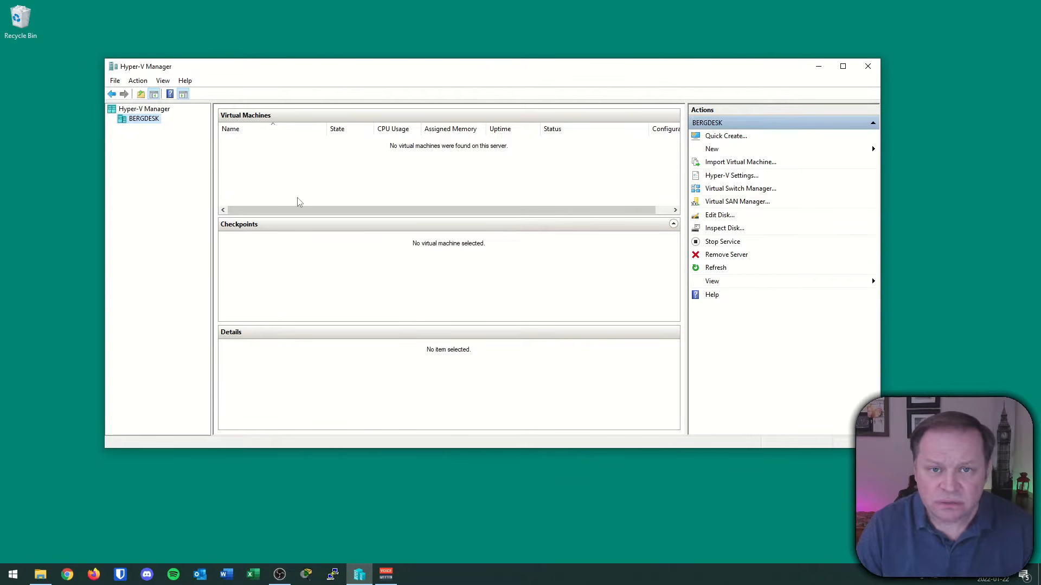
# Start the New Virtual Machine Wizard from the host's New menu and skip past Before You Begin.
pyautogui.click(138, 80)
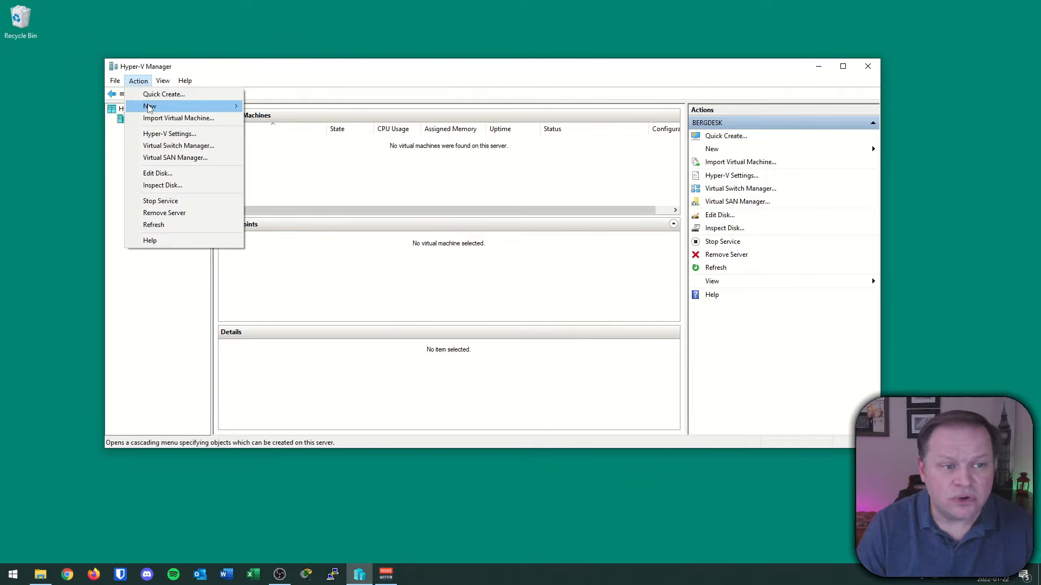
pyautogui.moveTo(150, 108)
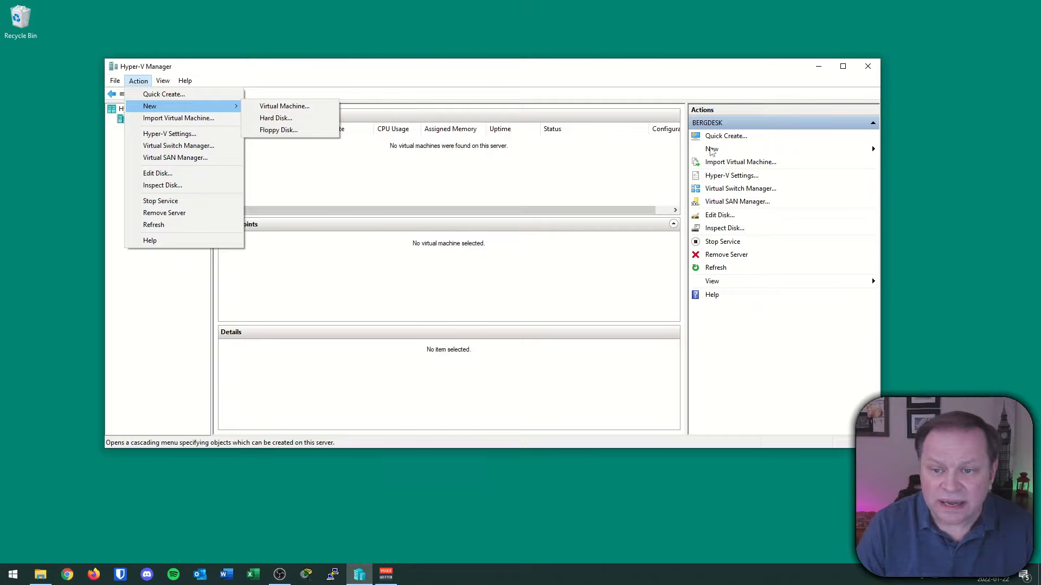
pyautogui.click(711, 152)
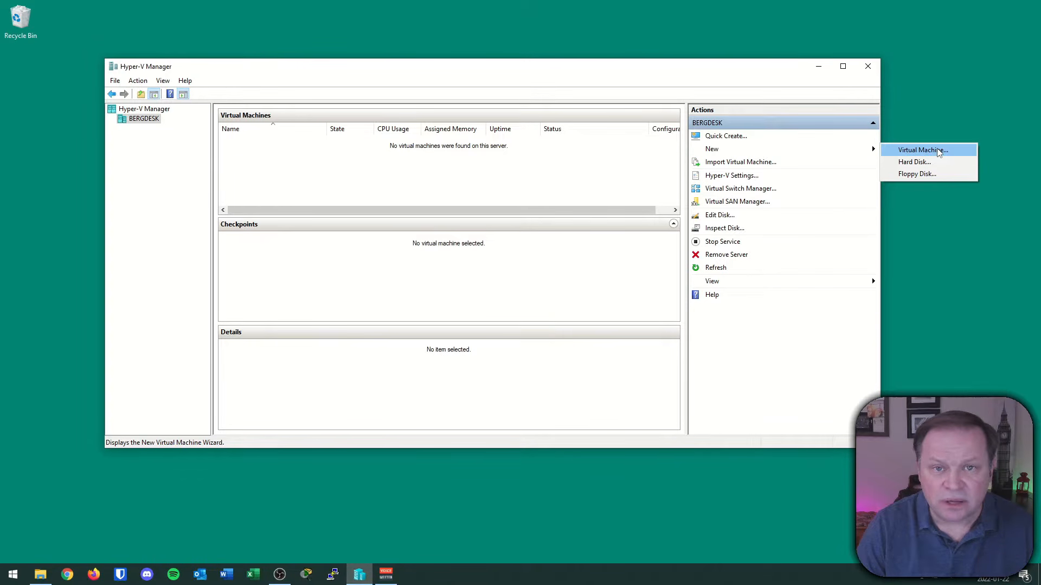
pyautogui.rightClick(141, 122)
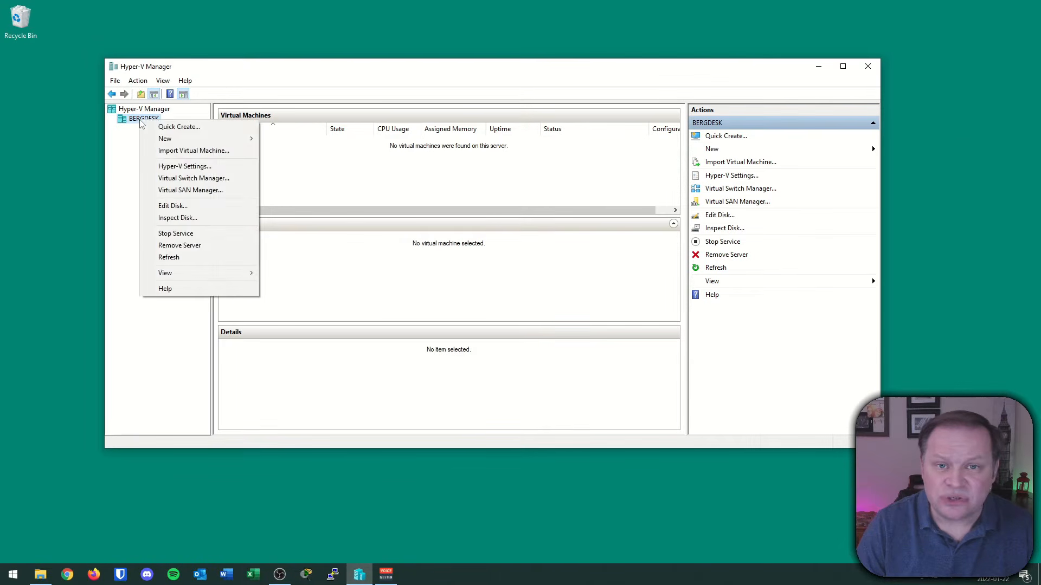
pyautogui.moveTo(195, 141)
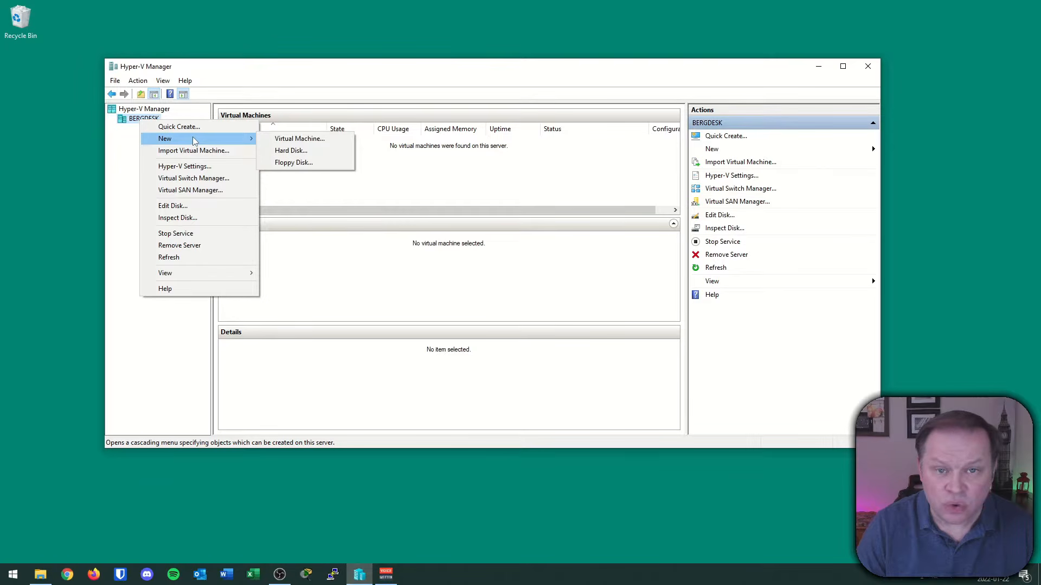
pyautogui.click(312, 141)
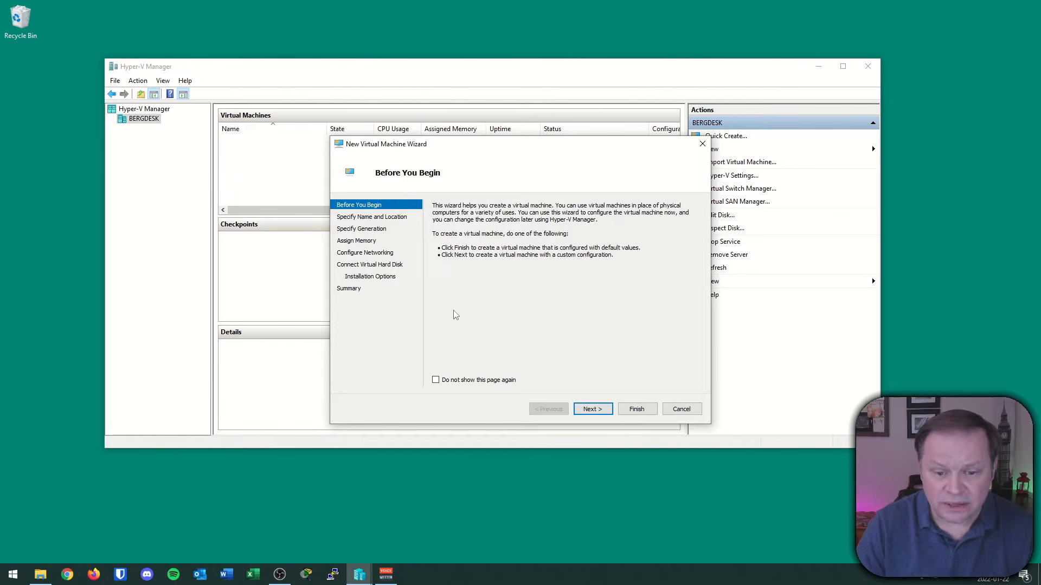
pyautogui.click(589, 410)
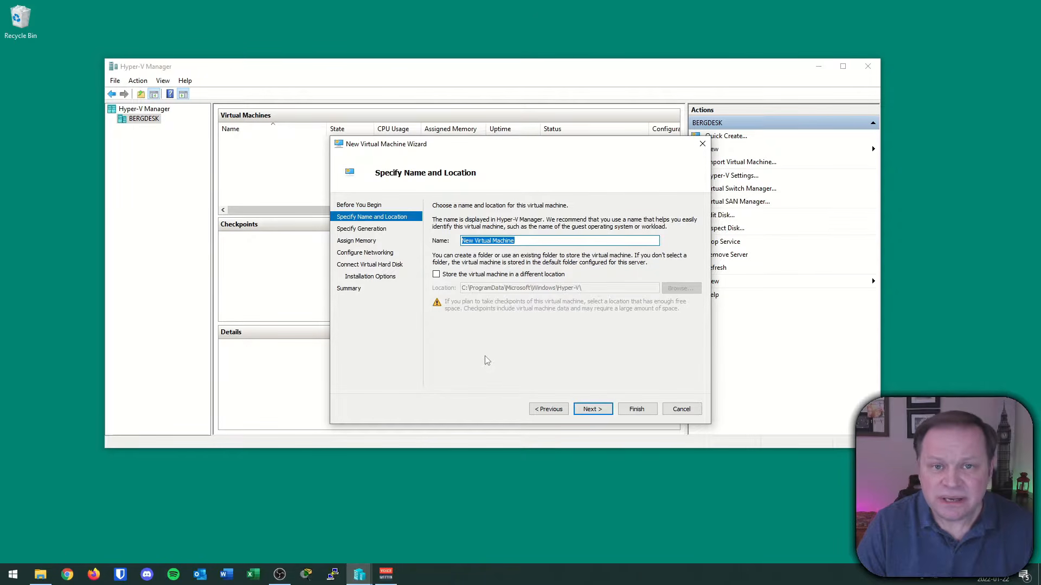
# Name the new virtual machine WinServ2022.
pyautogui.write('WinServ2022')
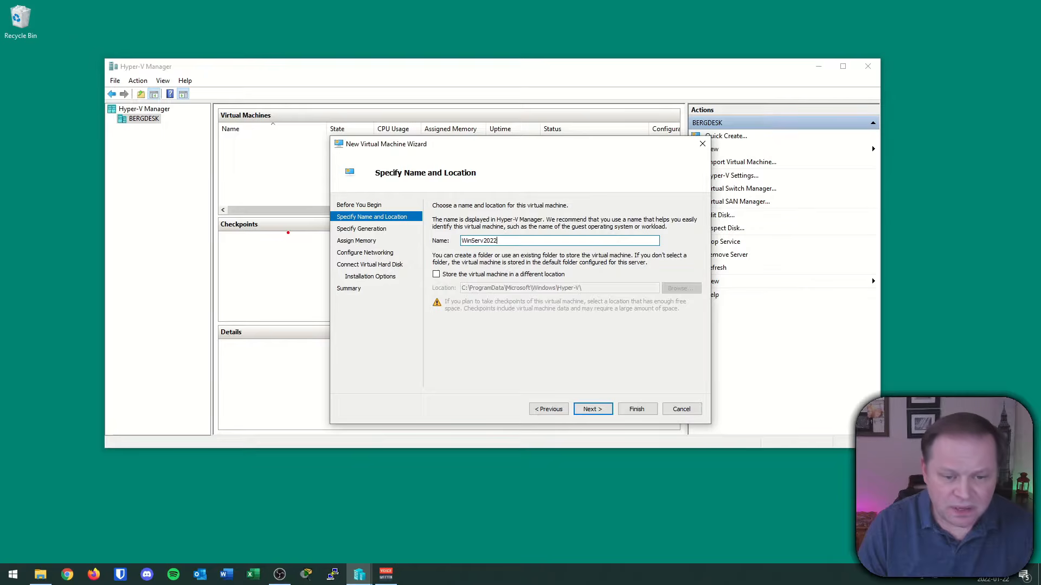
pyautogui.moveTo(421, 256); pyautogui.dragTo(709, 316)
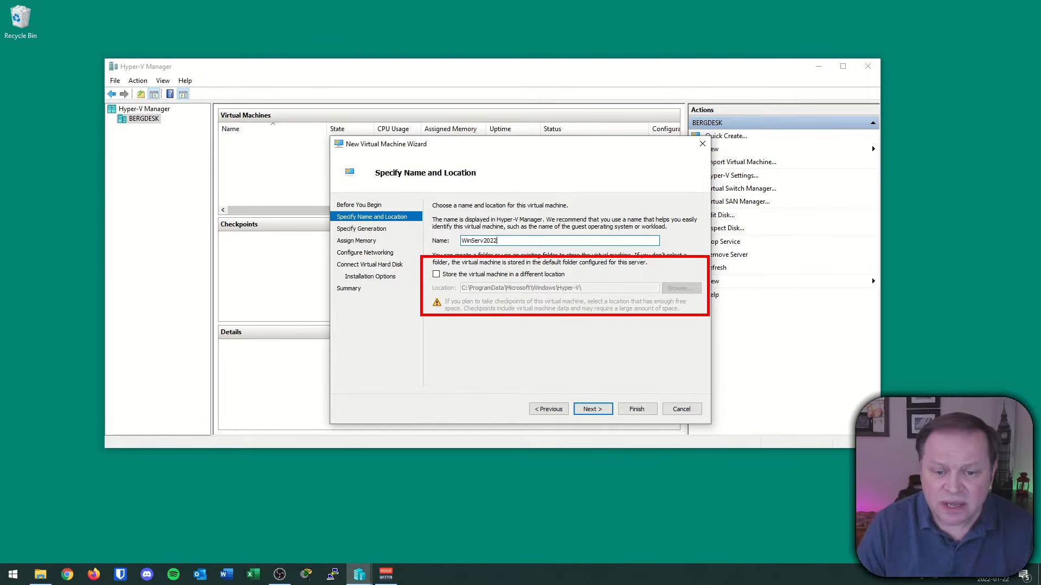
pyautogui.moveTo(474, 308); pyautogui.dragTo(601, 302)
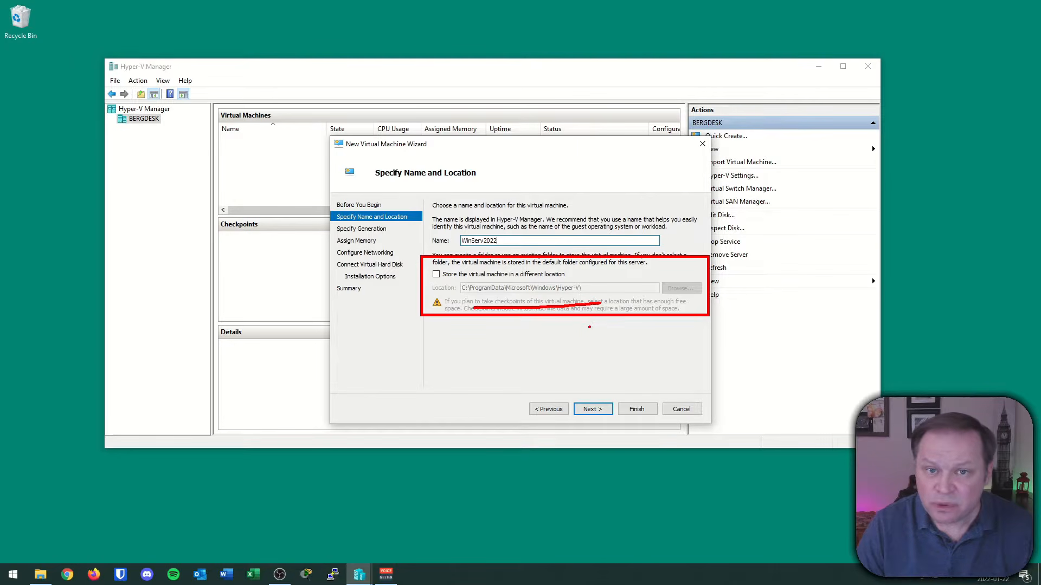
pyautogui.press('Escape')
# Store the virtual machine in the Documents\VMs\Active VMs folder.
pyautogui.click(437, 275)
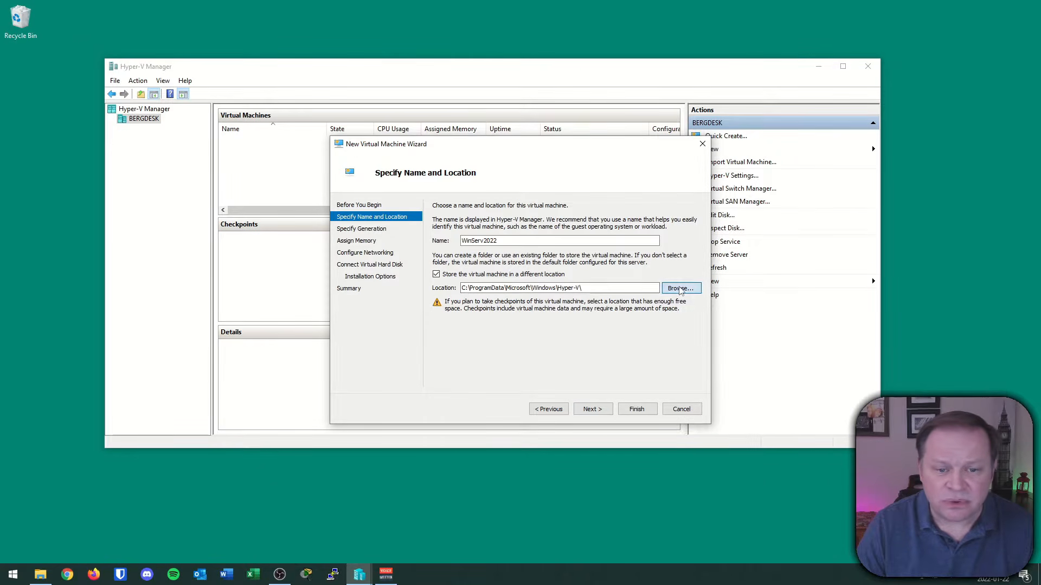
pyautogui.click(680, 288)
pyautogui.click(390, 241)
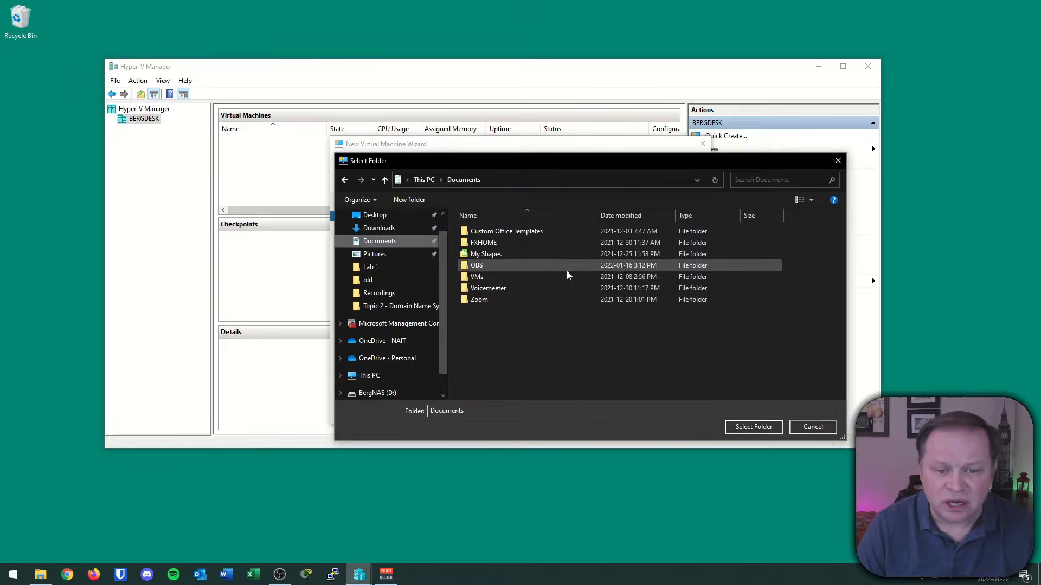
pyautogui.doubleClick(477, 277)
pyautogui.click(491, 233)
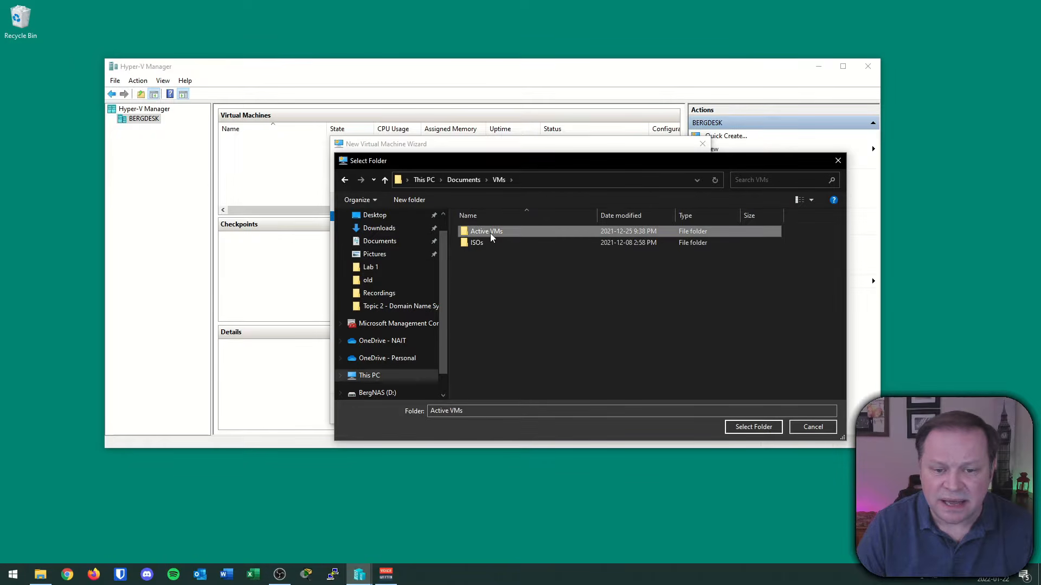
pyautogui.click(754, 427)
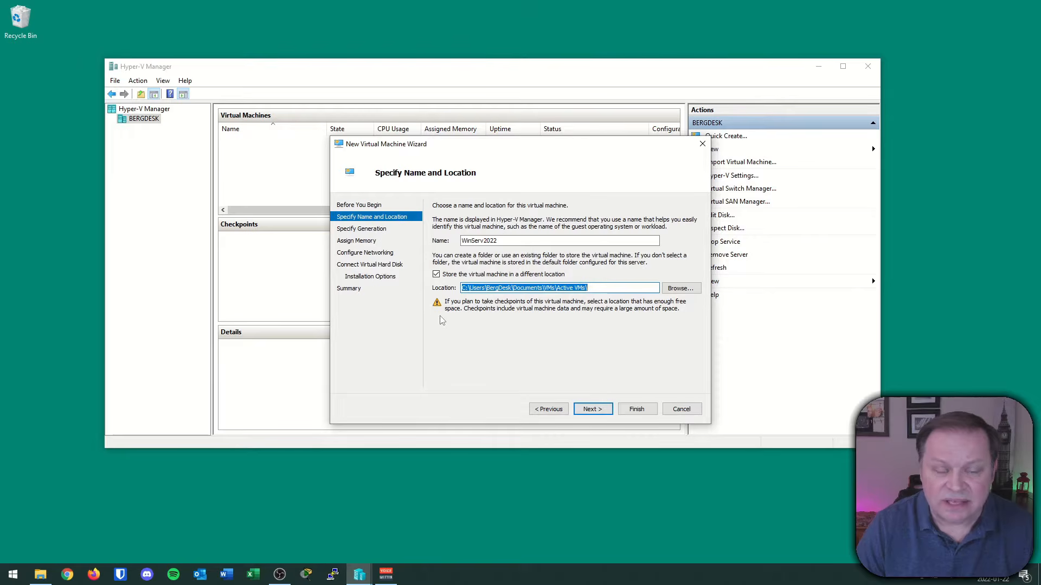
pyautogui.click(592, 410)
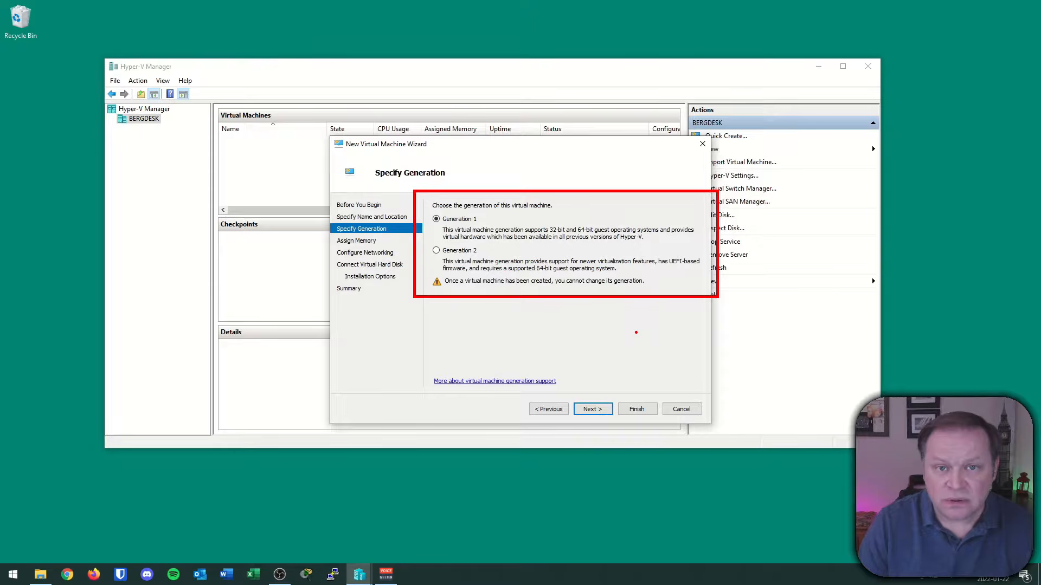
# Choose Generation 2 for the virtual machine and continue.
pyautogui.moveTo(444, 262); pyautogui.dragTo(487, 262)
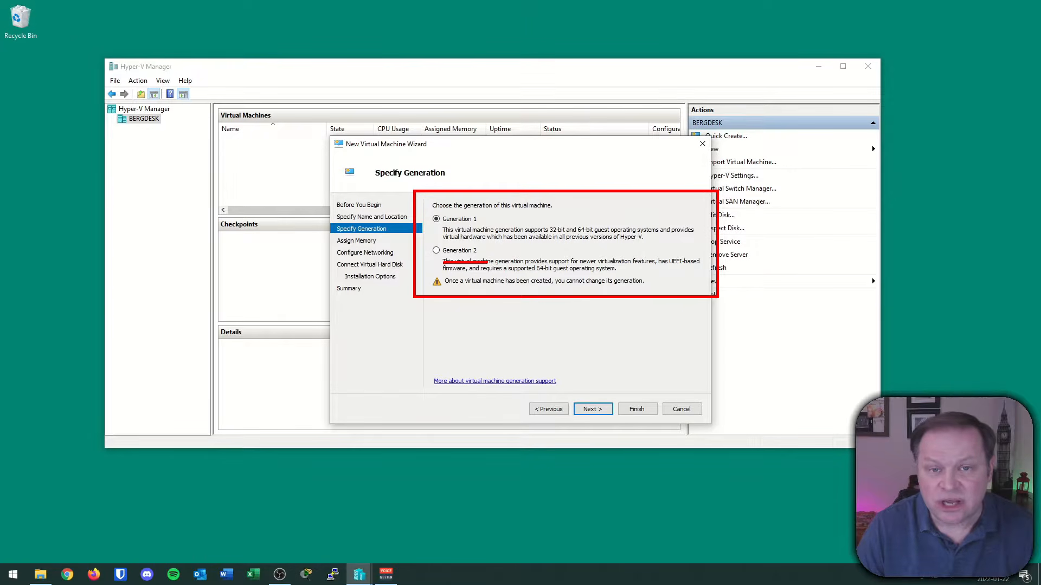
pyautogui.press('Escape')
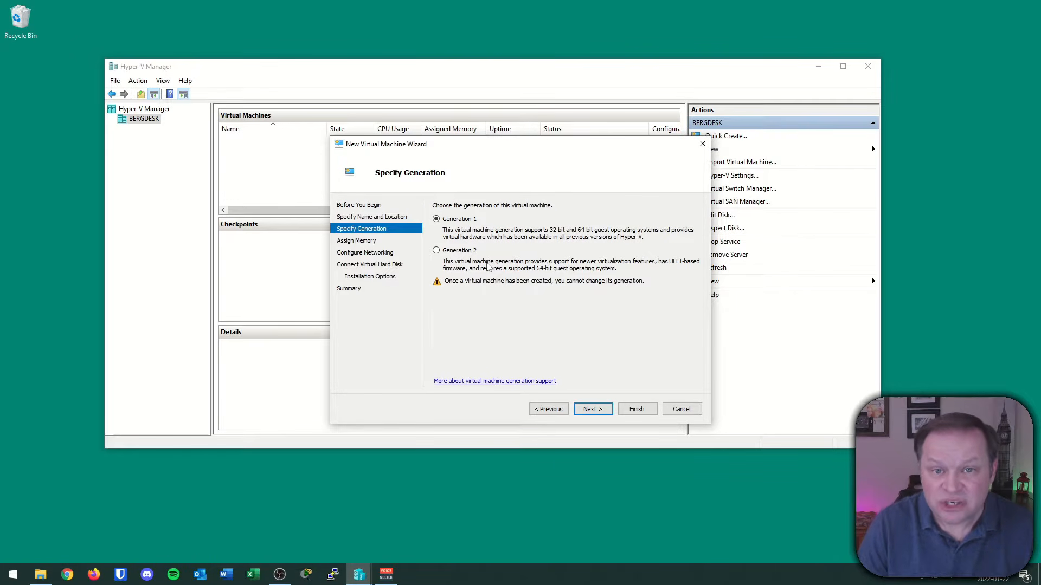
pyautogui.click(473, 252)
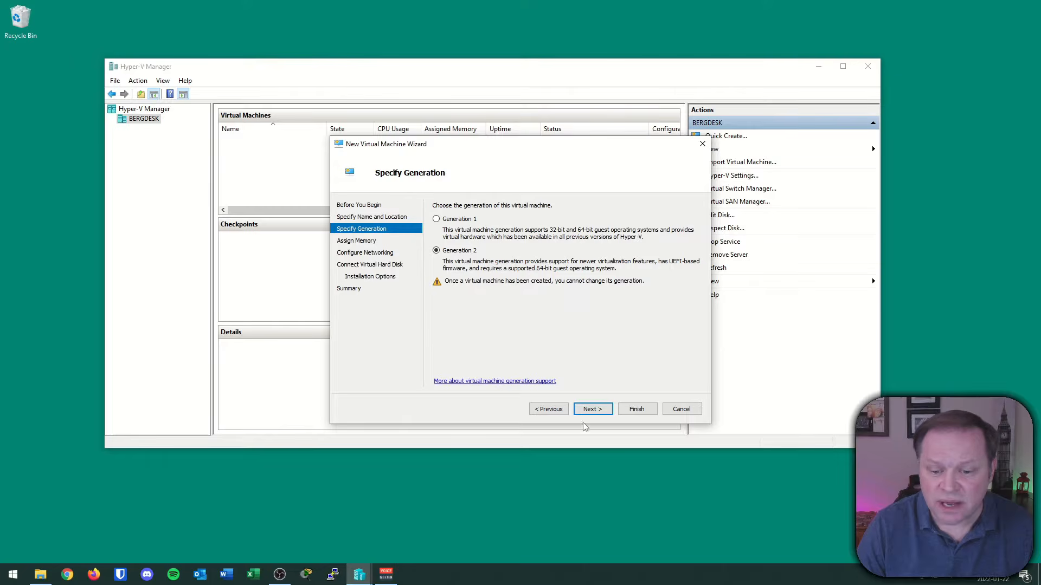
pyautogui.click(591, 409)
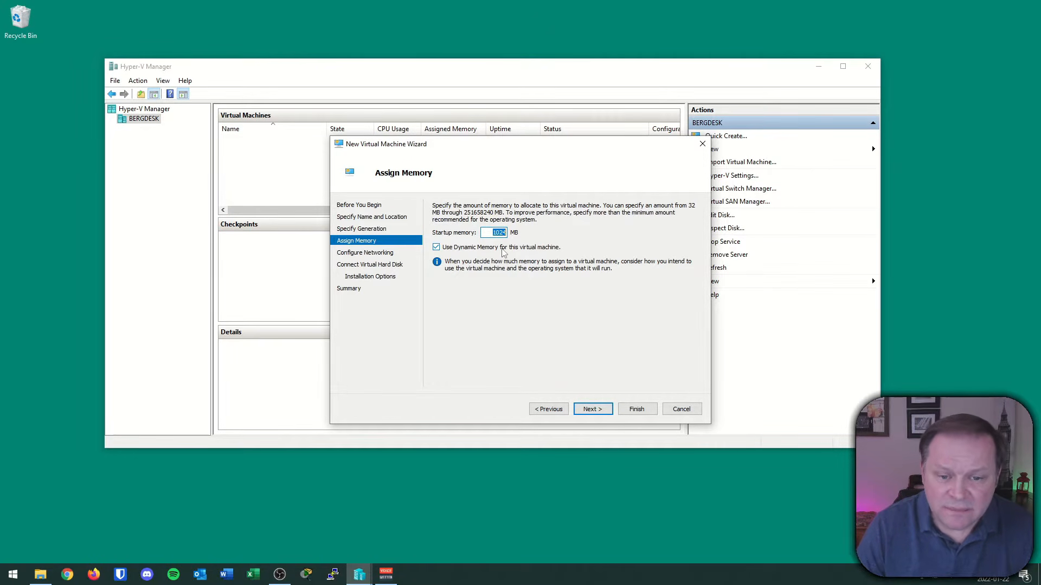
# Set startup memory to 4096 MB with Dynamic Memory left enabled.
pyautogui.write('4096')
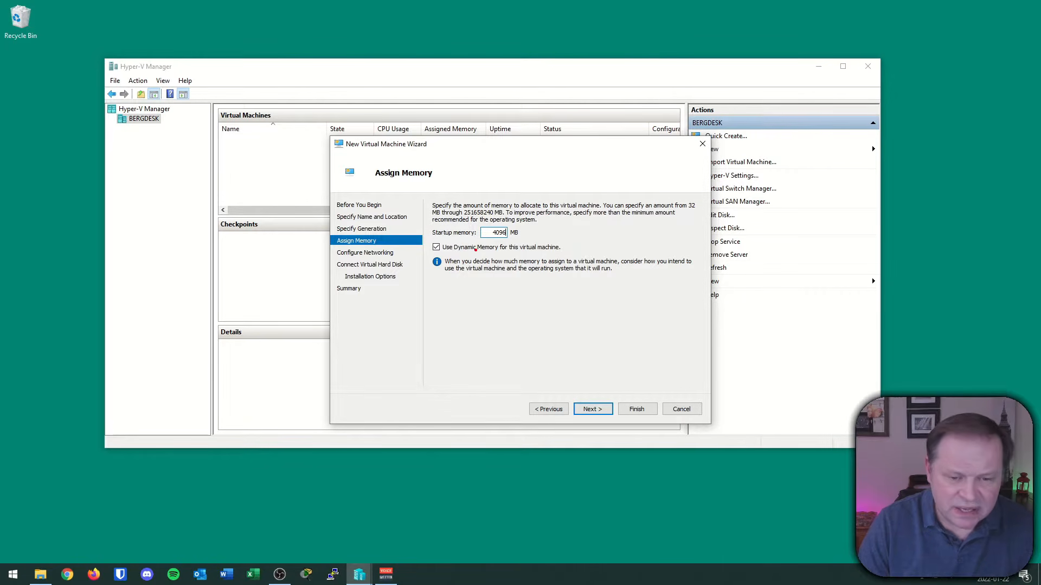
pyautogui.moveTo(426, 234)
pyautogui.mouseDown()
pyautogui.moveTo(505, 262)
pyautogui.moveTo(566, 263)
pyautogui.mouseUp()
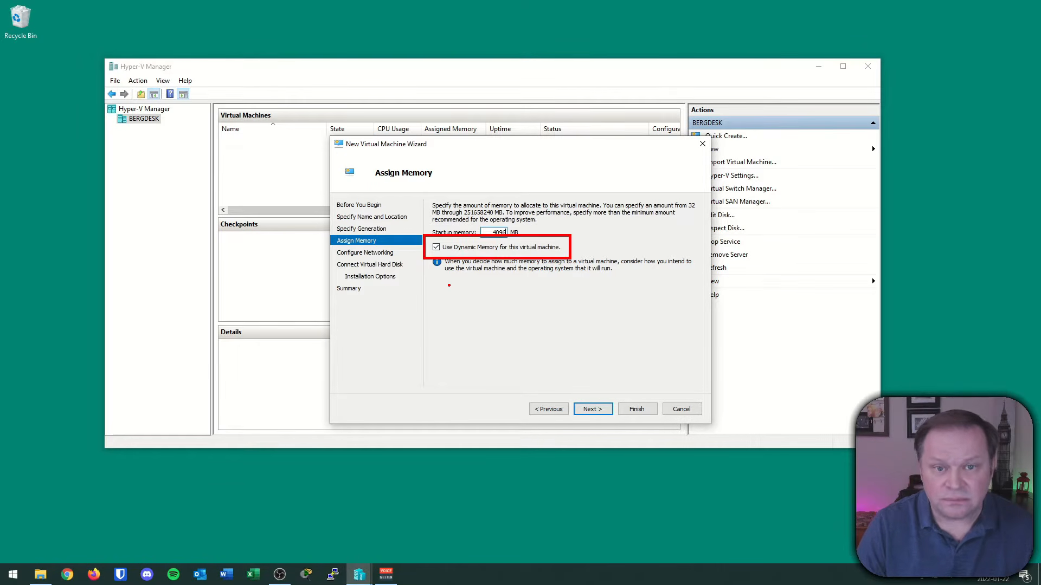
pyautogui.click(592, 410)
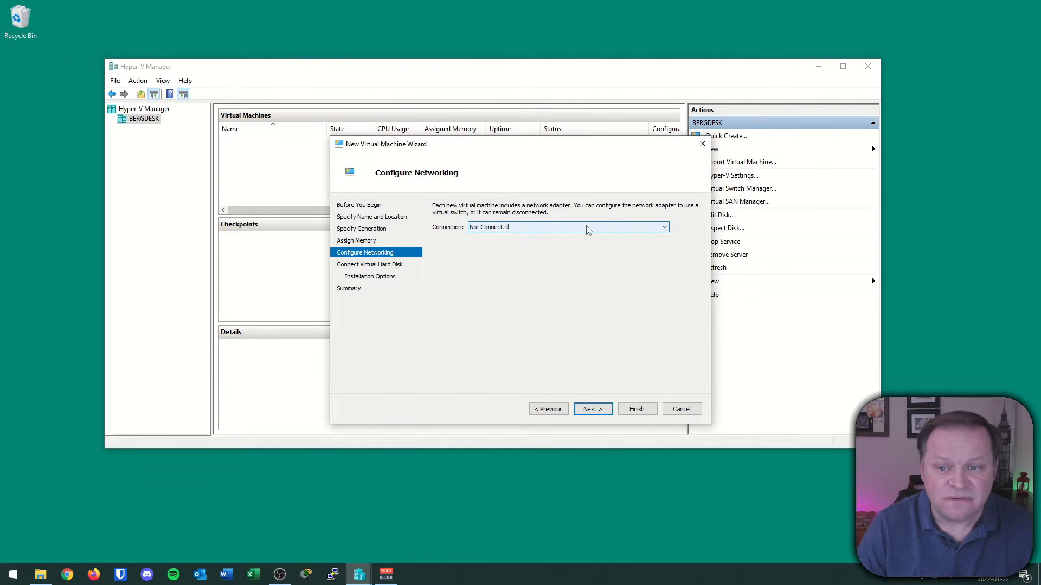
# Connect the VM's network adapter to the Private switch.
pyautogui.click(515, 230)
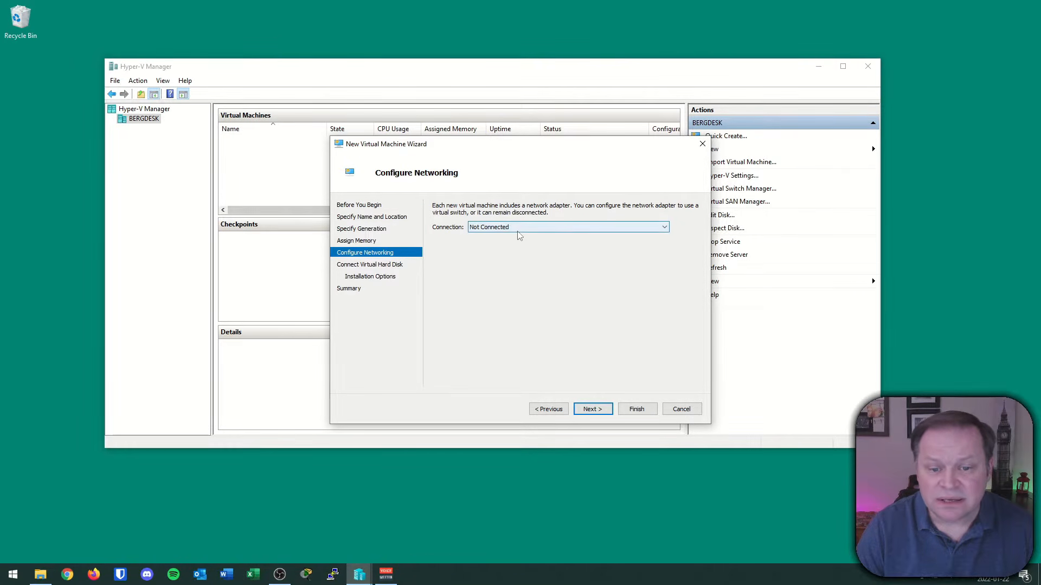
pyautogui.click(512, 251)
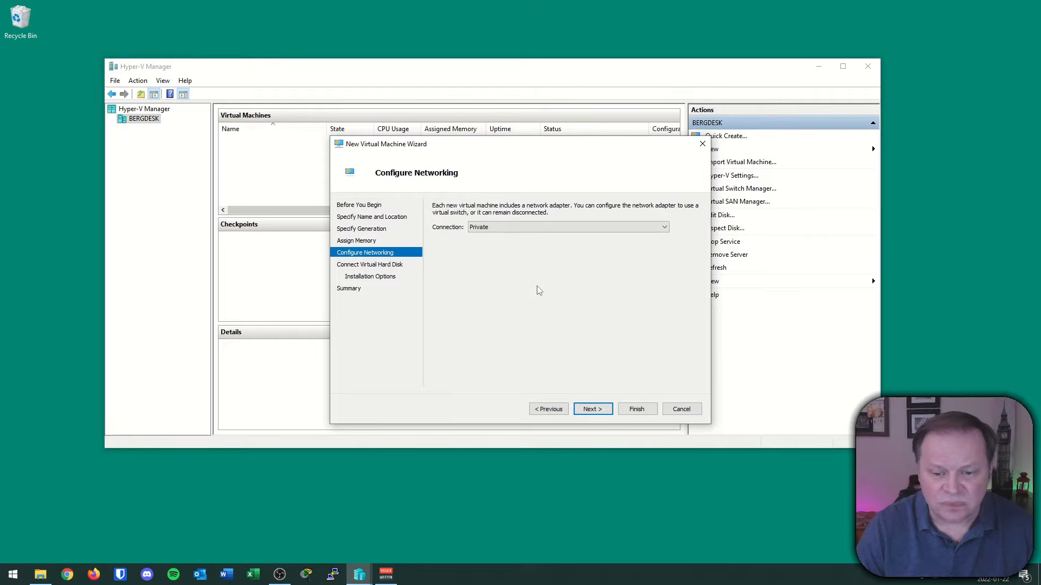
pyautogui.click(600, 407)
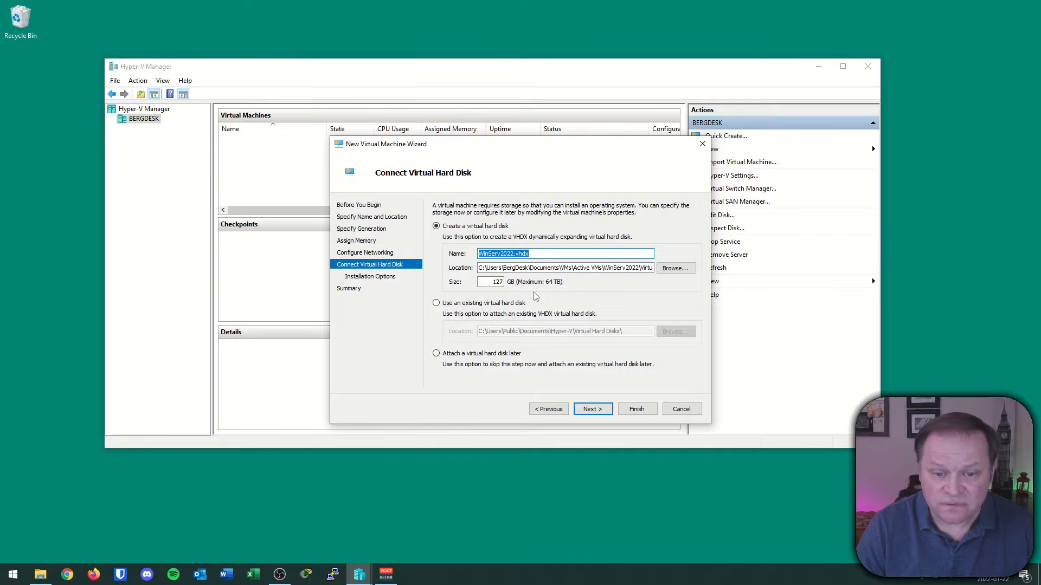
# Accept the default 127 GB dynamically expanding WinServ2022.vhdx virtual hard disk.
pyautogui.doubleClick(492, 283)
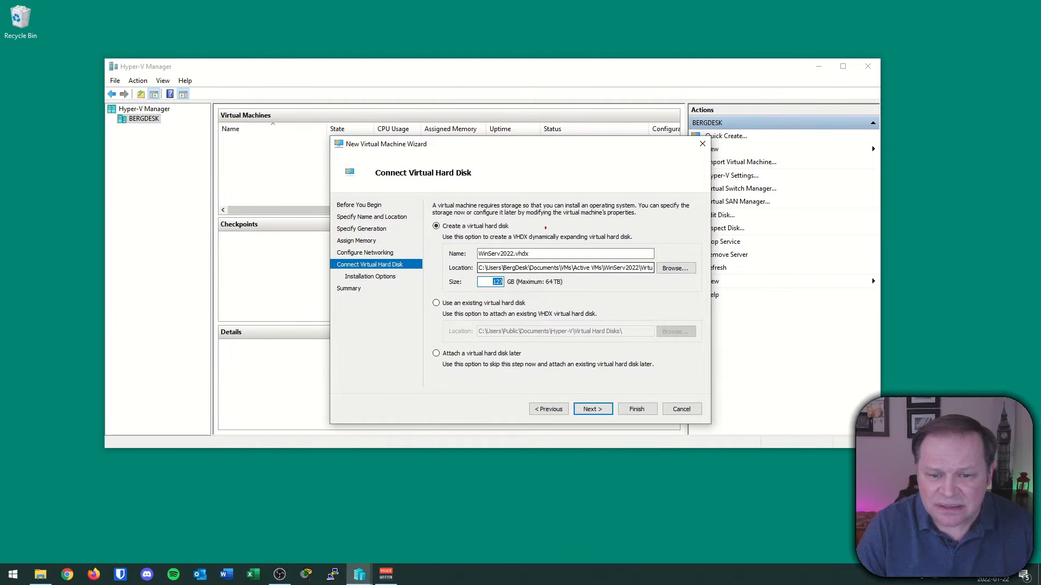
pyautogui.moveTo(520, 246); pyautogui.dragTo(570, 245)
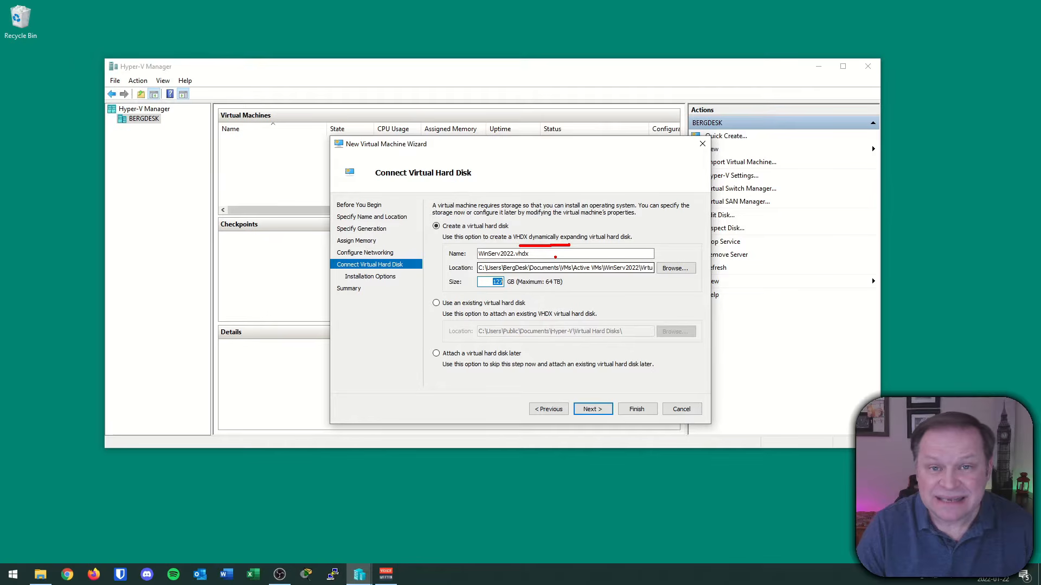
pyautogui.moveTo(501, 270)
pyautogui.mouseDown()
pyautogui.moveTo(496, 295)
pyautogui.moveTo(511, 272)
pyautogui.mouseUp()
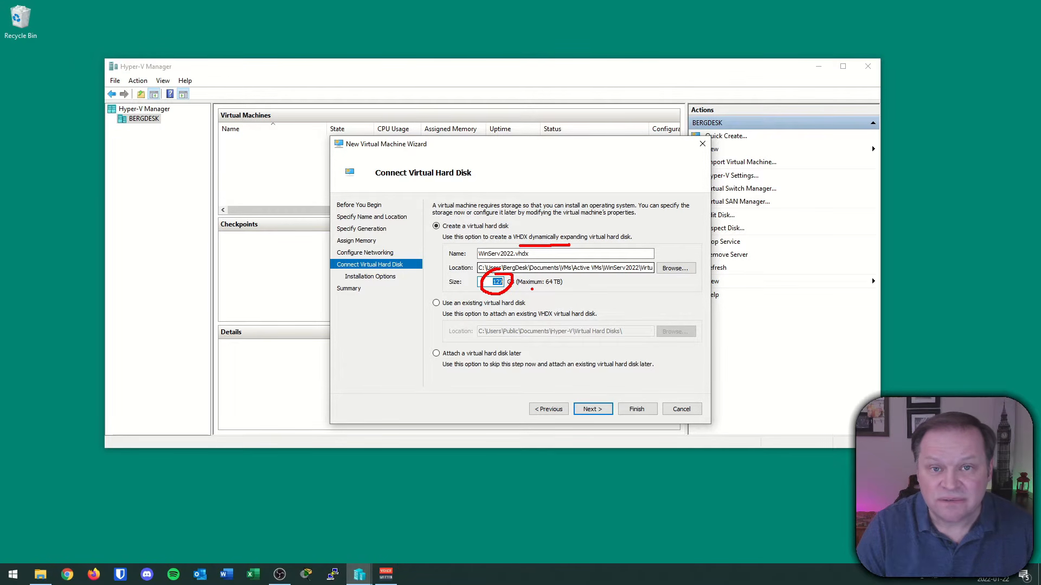
pyautogui.press('Escape')
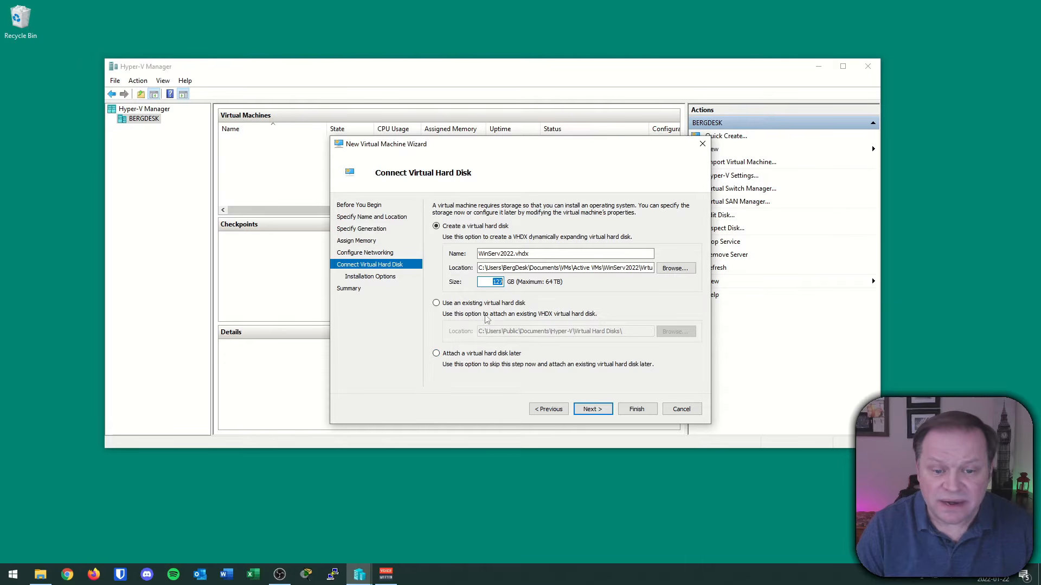
pyautogui.click(592, 409)
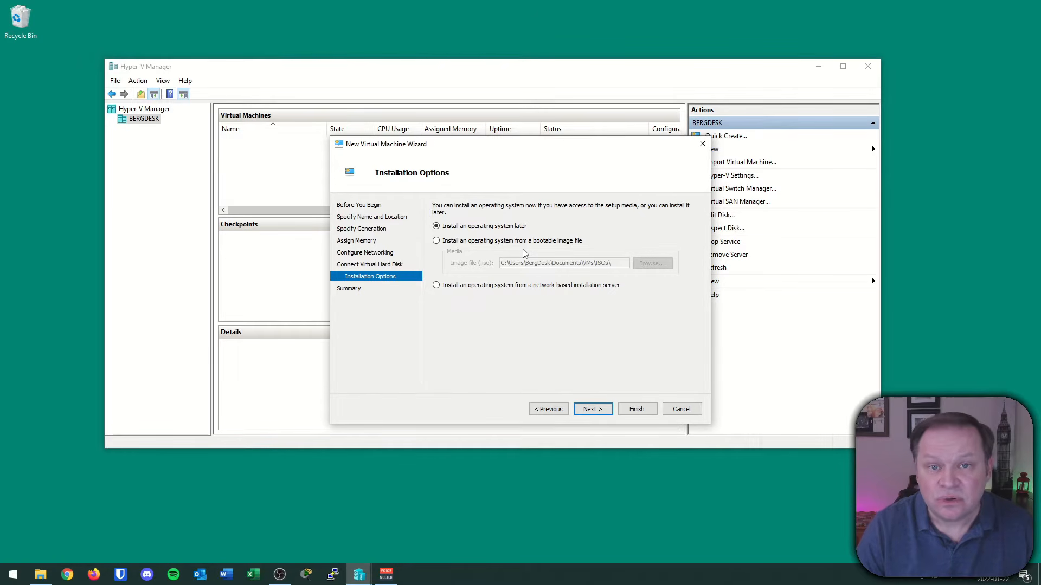
# Install the operating system from the bootable image Server2022.iso.
pyautogui.click(437, 241)
pyautogui.click(642, 266)
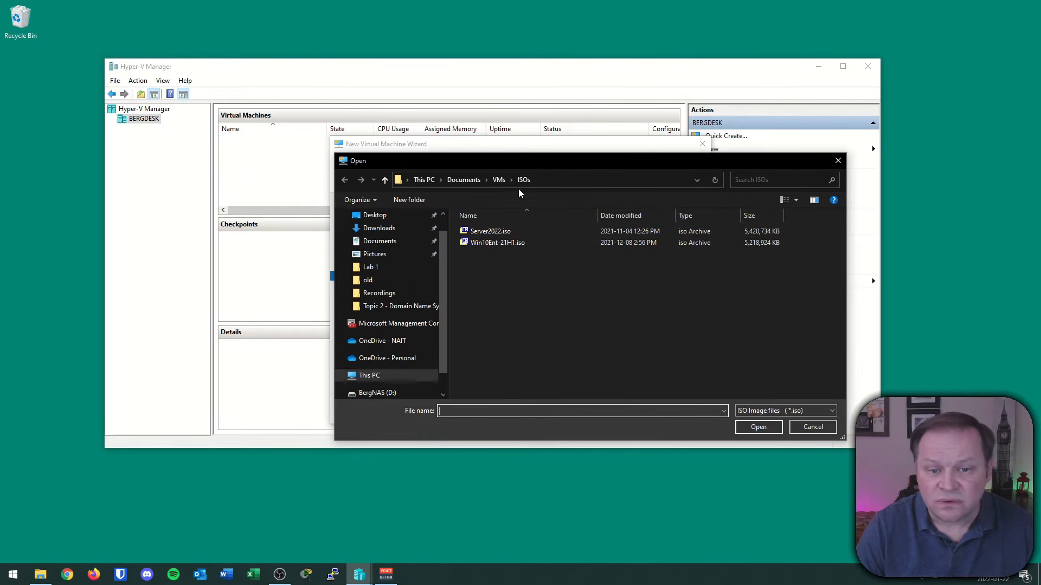
pyautogui.click(494, 232)
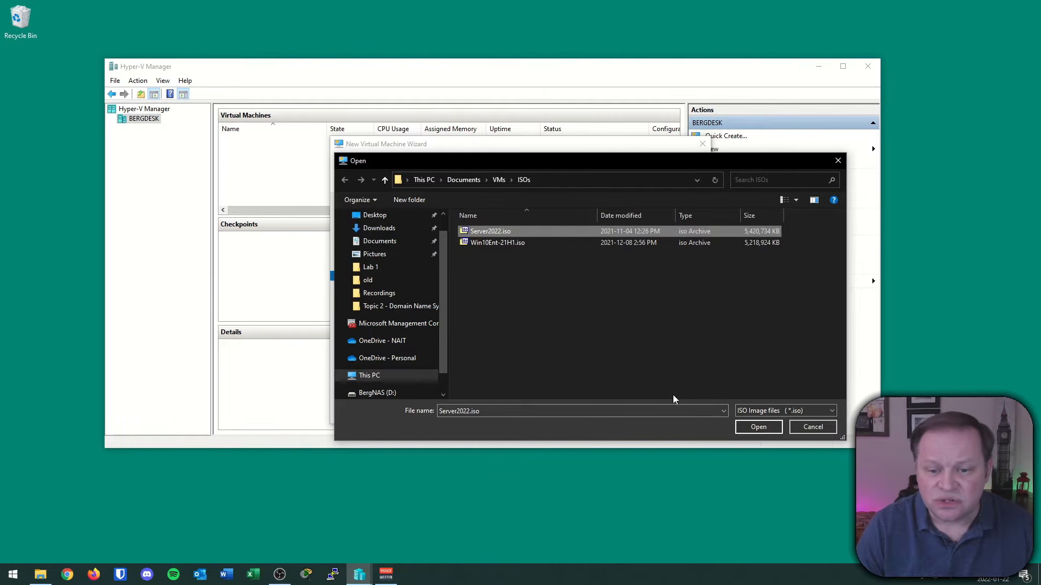
pyautogui.click(752, 427)
pyautogui.click(594, 410)
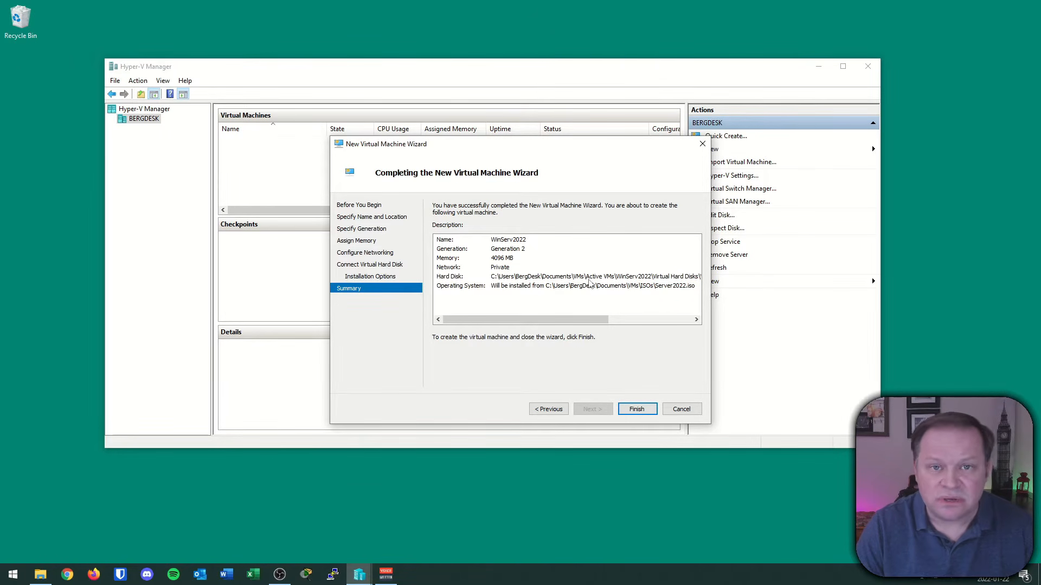
# Finish creating WinServ2022, connect to its console and power it on.
pyautogui.click(634, 410)
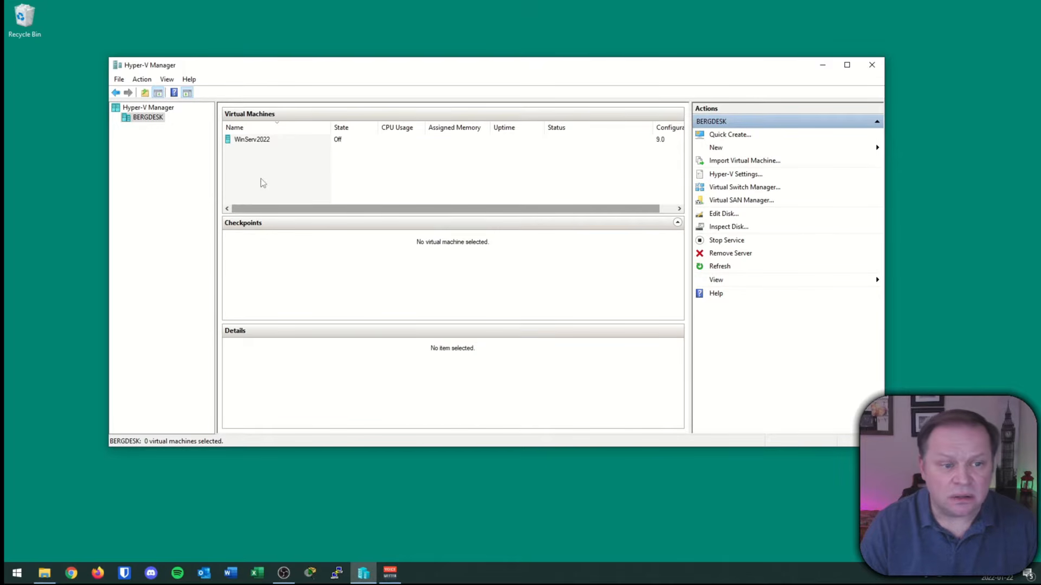
pyautogui.click(255, 140)
pyautogui.rightClick(256, 139)
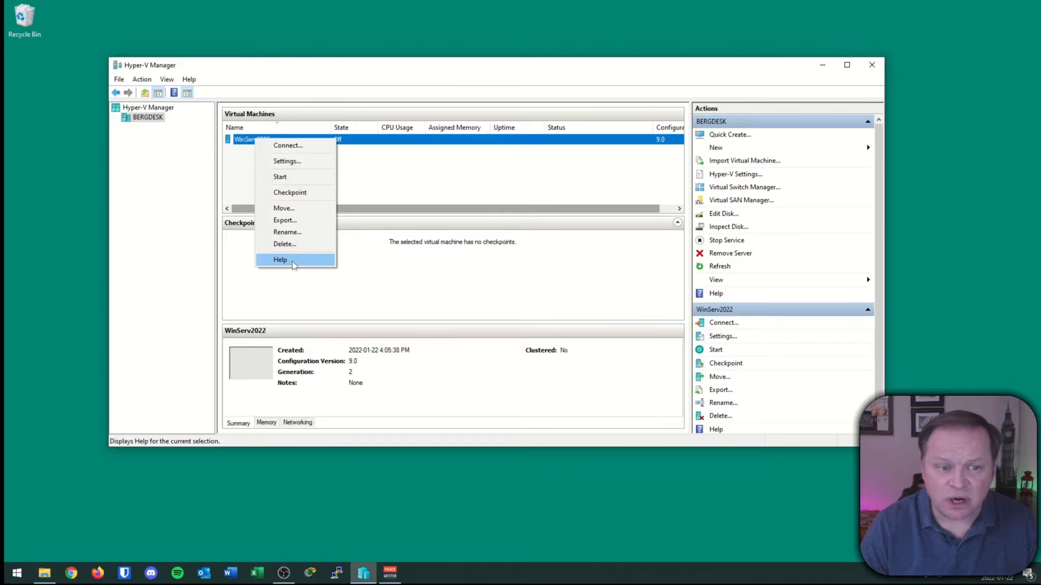
pyautogui.click(289, 145)
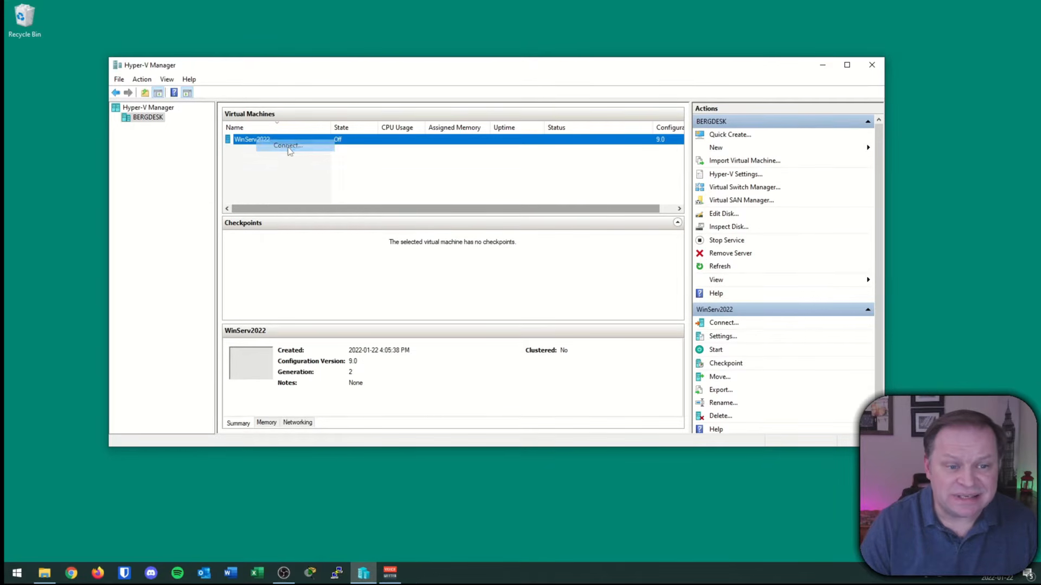
pyautogui.click(293, 198)
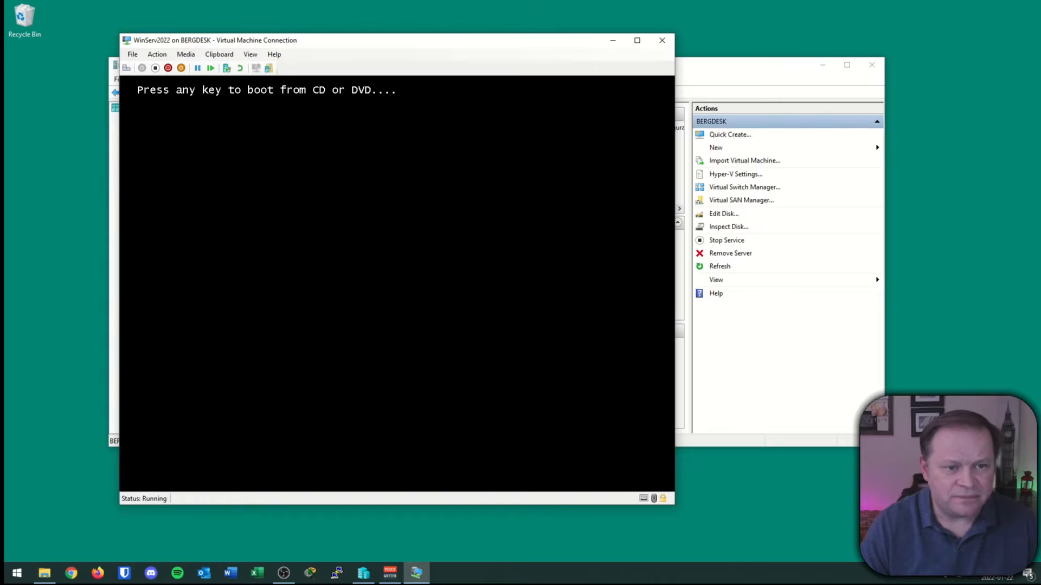
# Boot the VM from the installation disc, keep the default language settings, and launch Windows Server setup.
pyautogui.press('Return')
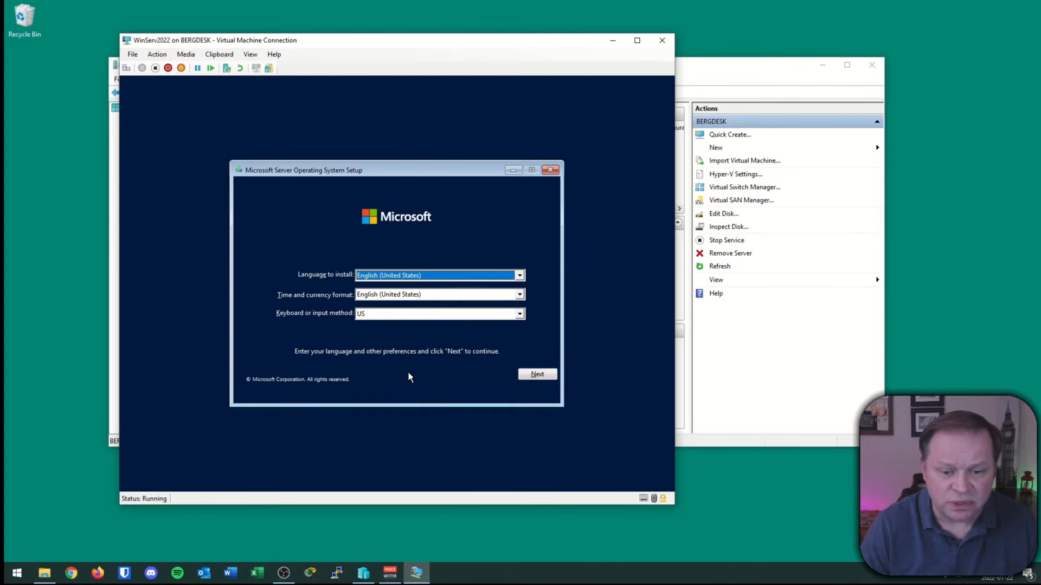
pyautogui.click(522, 376)
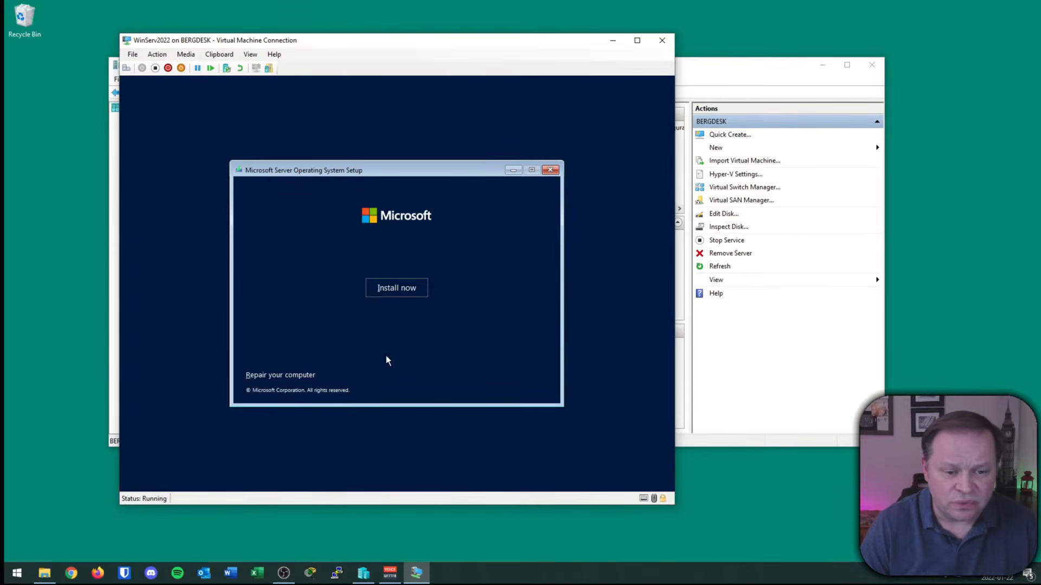
pyautogui.click(405, 289)
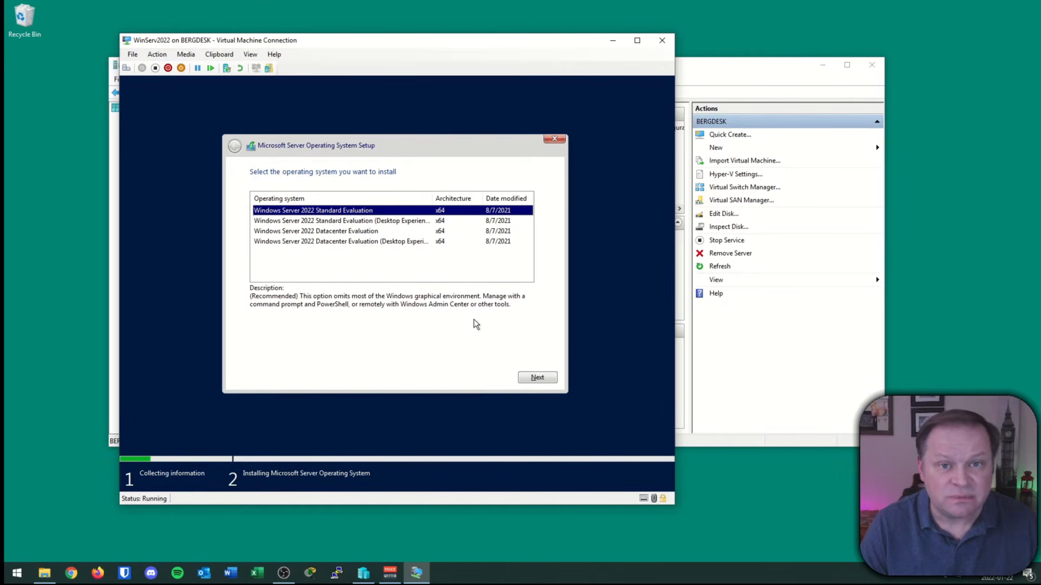
# Select Standard Evaluation (Desktop Experience), accept the licence terms, and choose Custom: Install only (advanced).
pyautogui.click(399, 223)
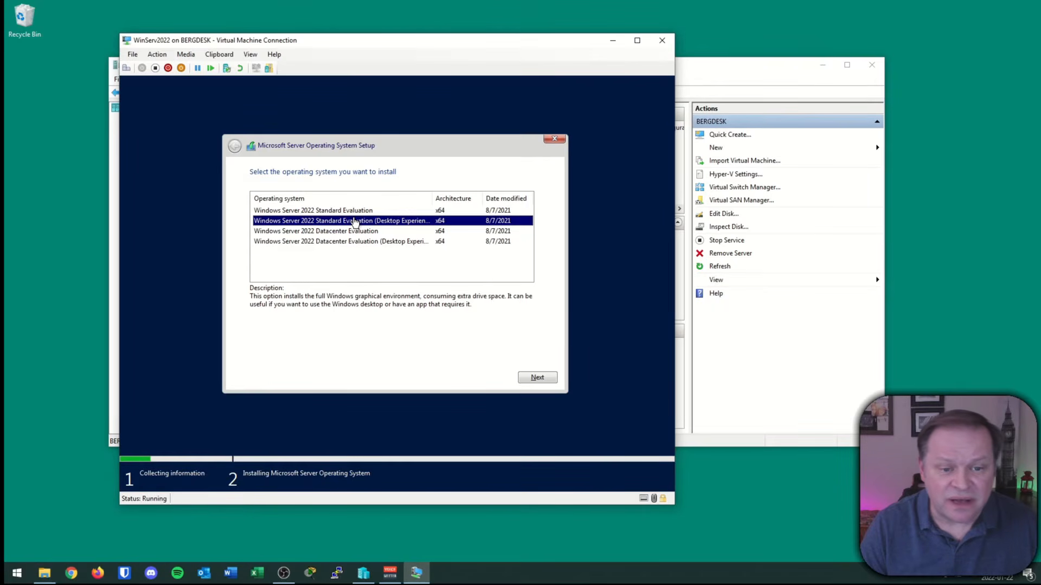
pyautogui.click(537, 378)
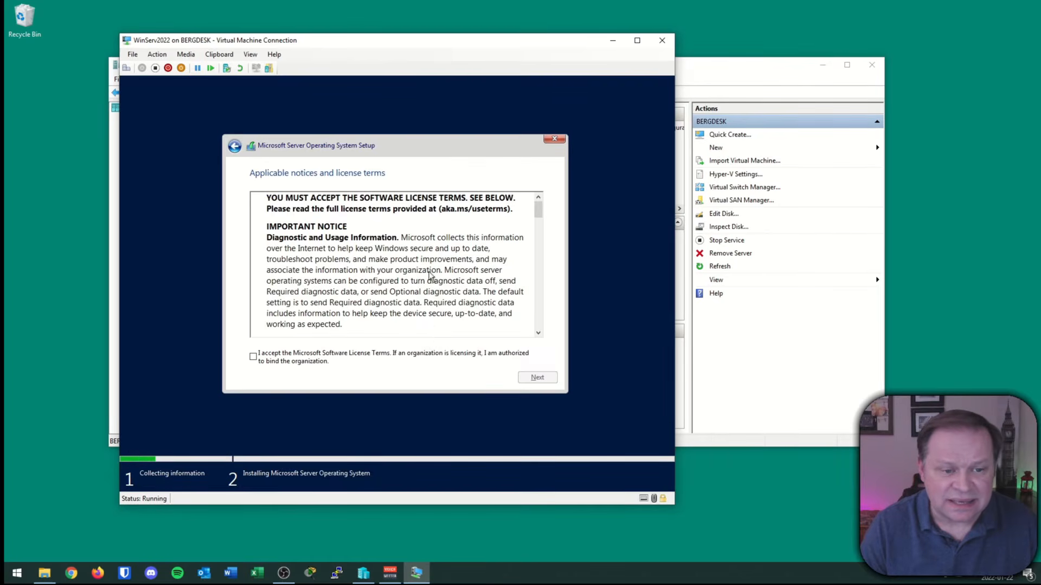
pyautogui.click(253, 358)
pyautogui.click(537, 378)
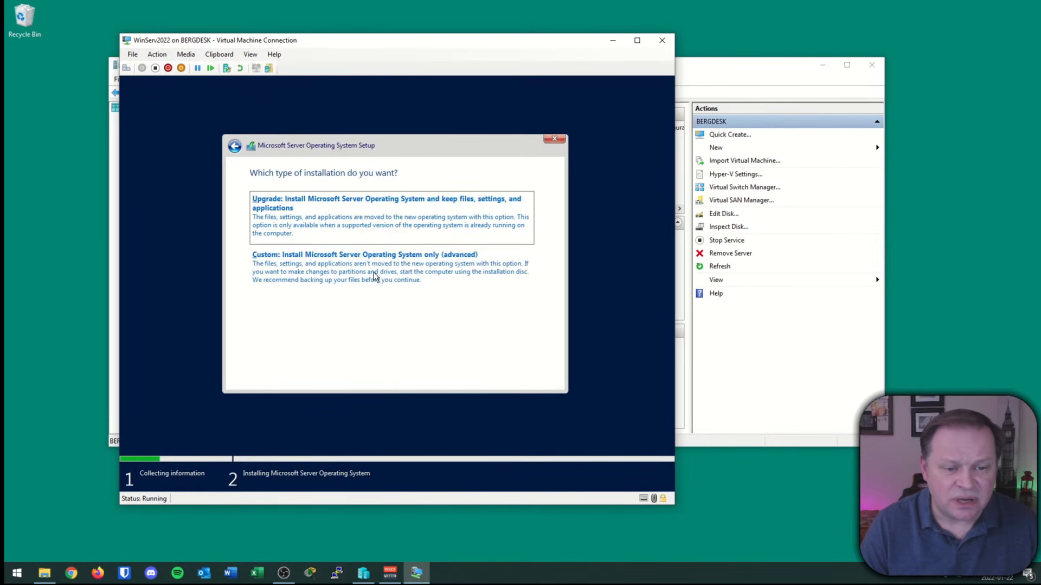
pyautogui.click(371, 263)
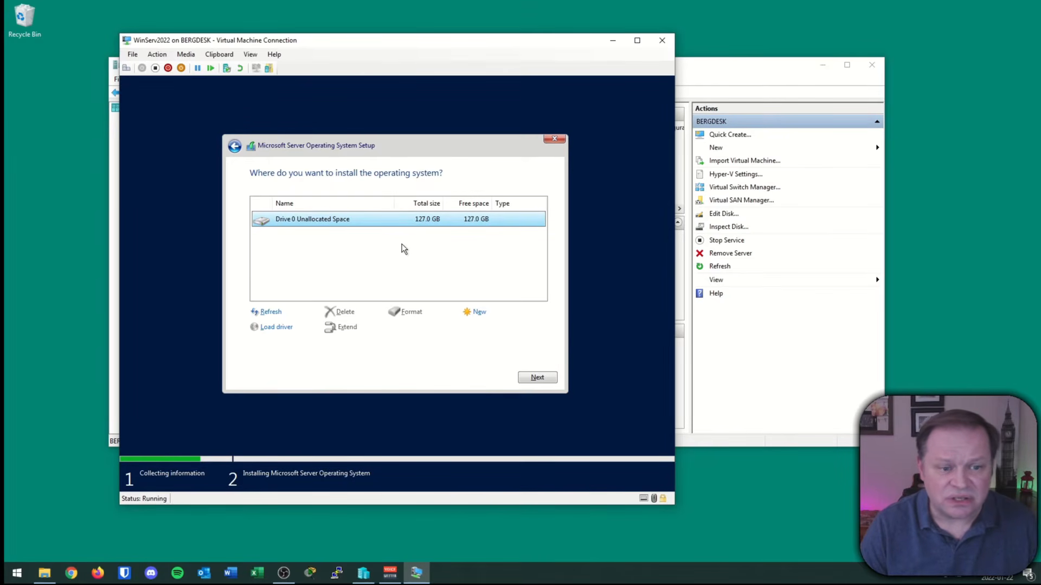
# Install Windows Server onto Drive 0's 127 GB unallocated space.
pyautogui.click(532, 376)
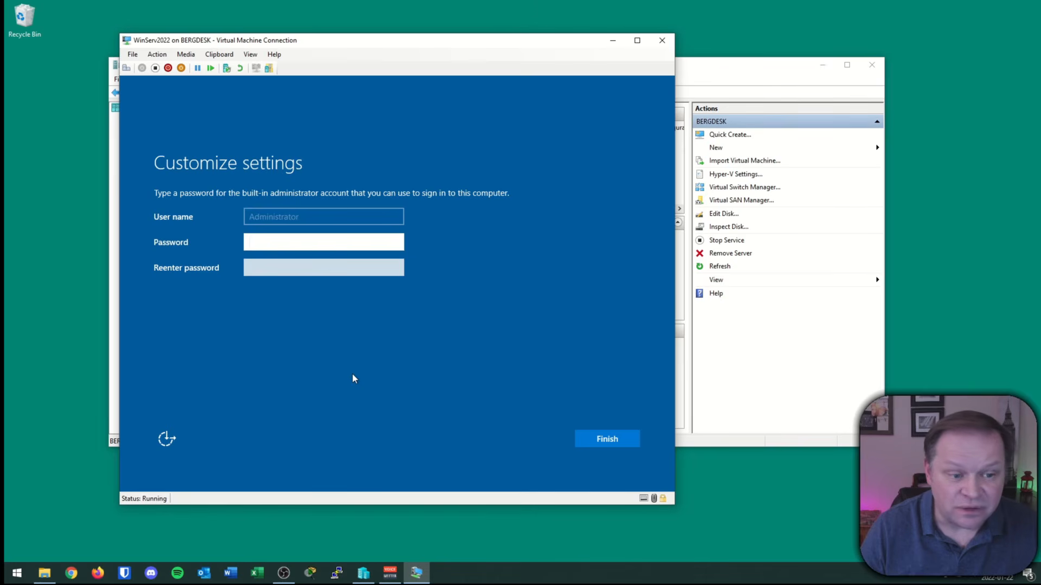
# Enter and confirm the built-in Administrator password, then finish the setup settings.
pyautogui.write('Password')
pyautogui.press('Tab')
pyautogui.write('Password')
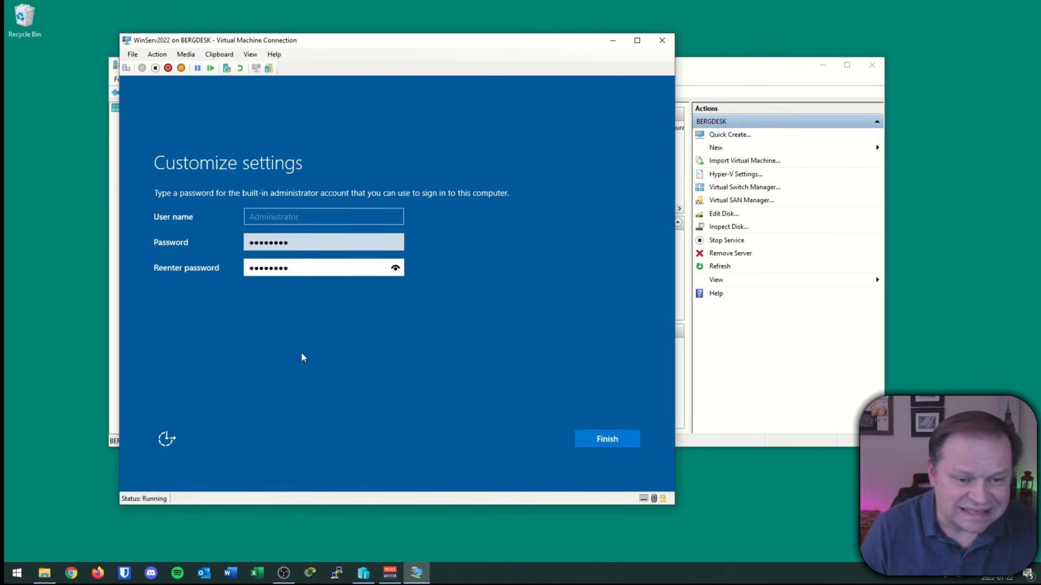
pyautogui.click(616, 440)
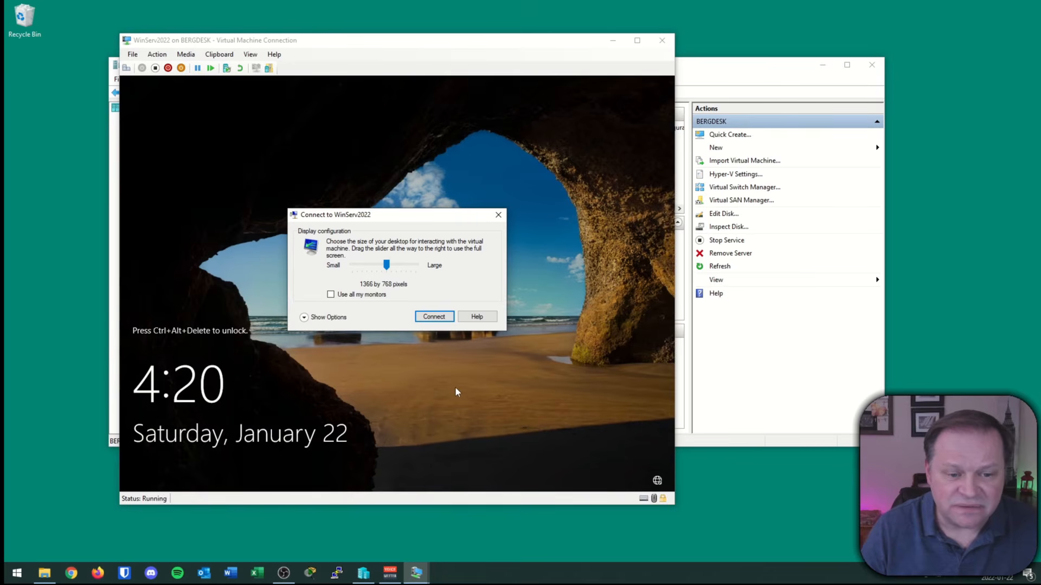
# Connect to the VM display and sign in as Administrator with the account password.
pyautogui.click(434, 317)
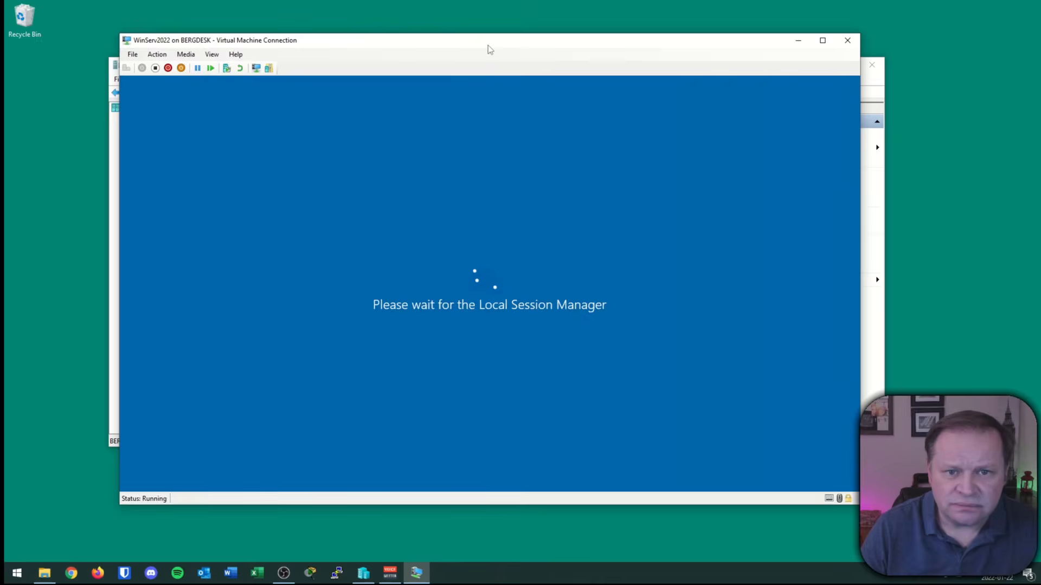
pyautogui.write('********')
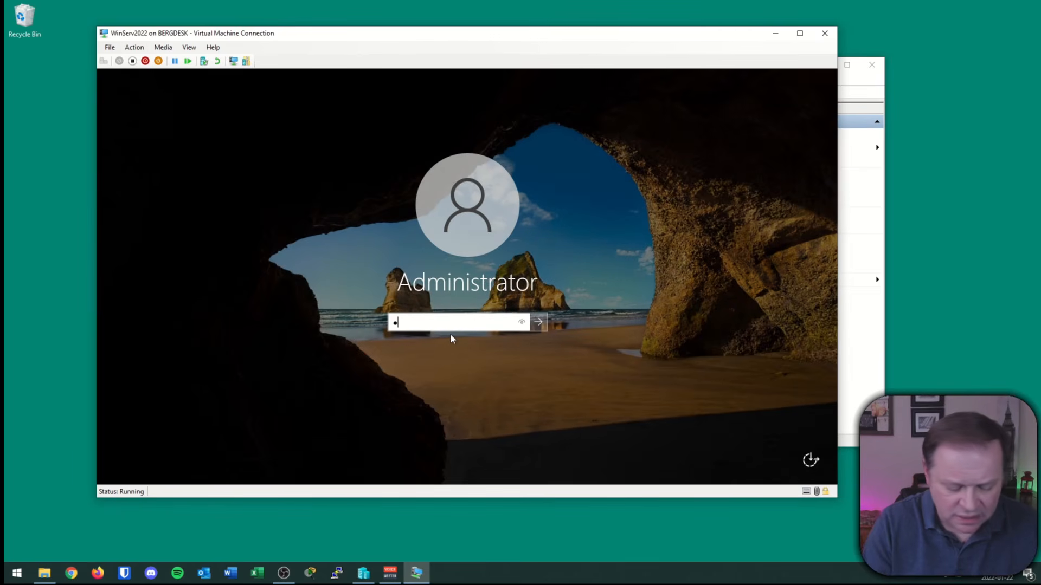
pyautogui.press('Return')
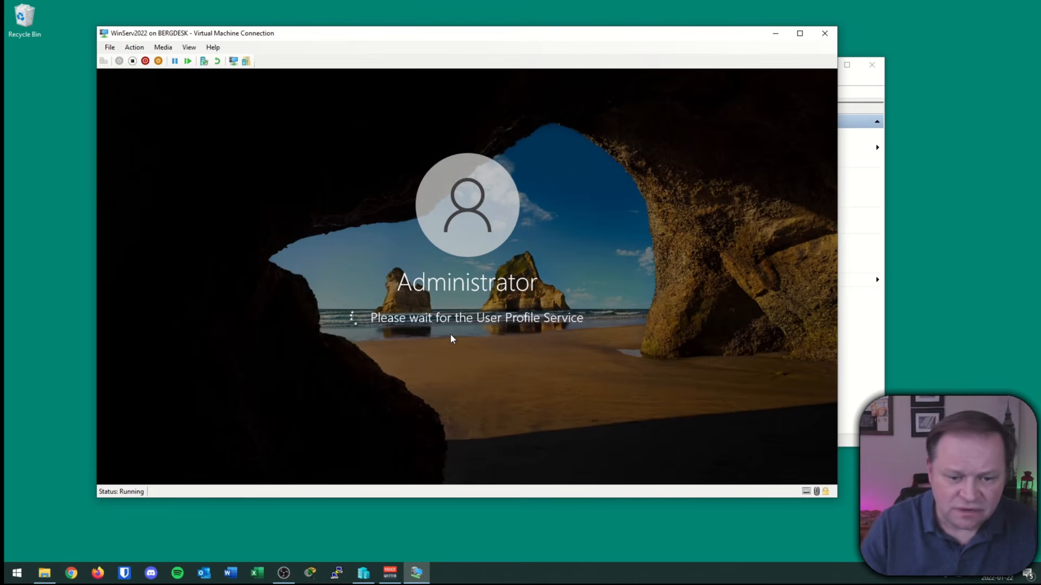